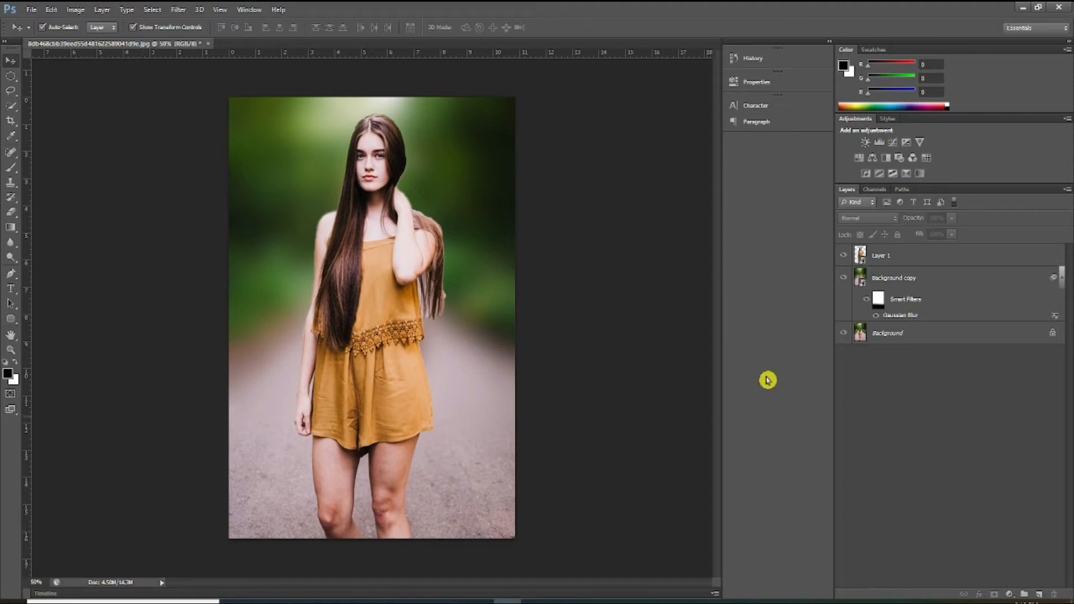
- Toggle the visibility of the blurred Background copy layer to compare the sharp and blurred backgrounds behind the woman
{"action": "left_click", "coordinate": [843, 278]}
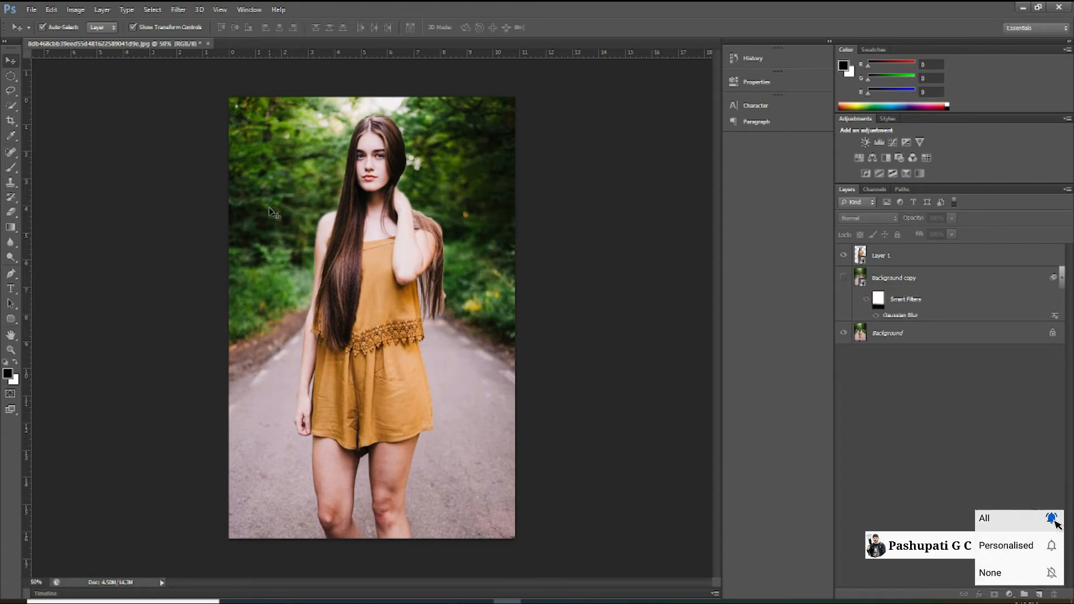
{"action": "left_click", "coordinate": [843, 280]}
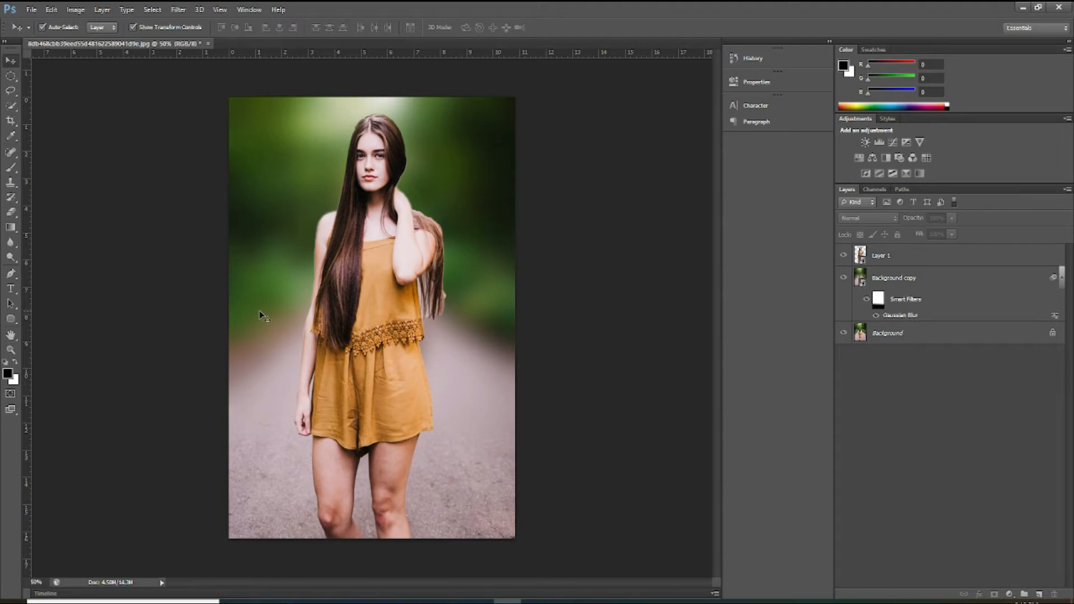
{"action": "left_click", "coordinate": [843, 279]}
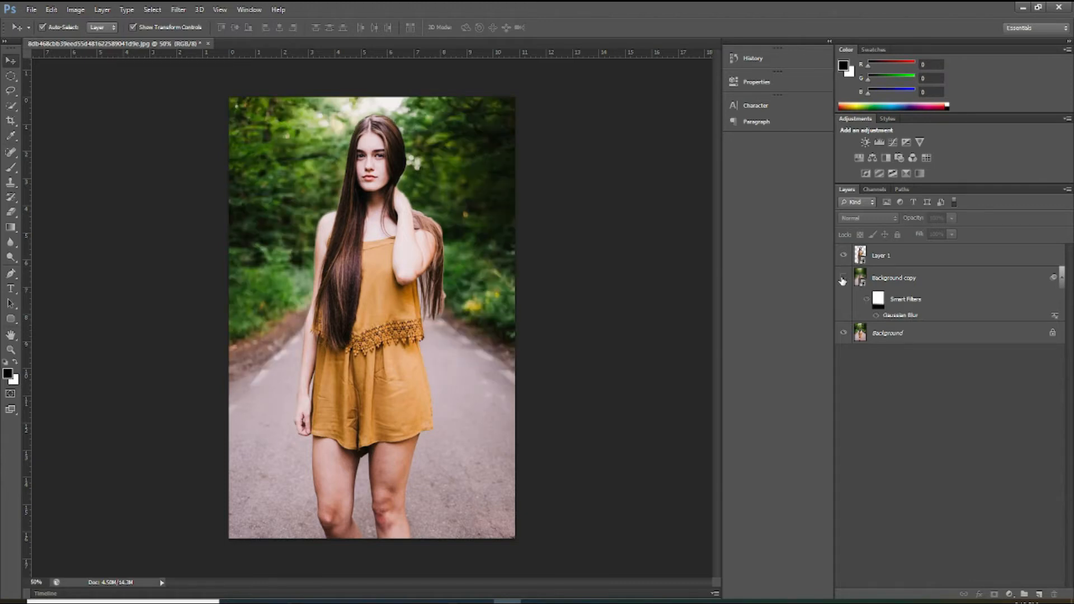
{"action": "left_click", "coordinate": [844, 278]}
{"action": "left_click", "coordinate": [843, 278]}
{"action": "left_click", "coordinate": [843, 278]}
{"action": "left_click", "coordinate": [843, 279]}
{"action": "left_click", "coordinate": [843, 279]}
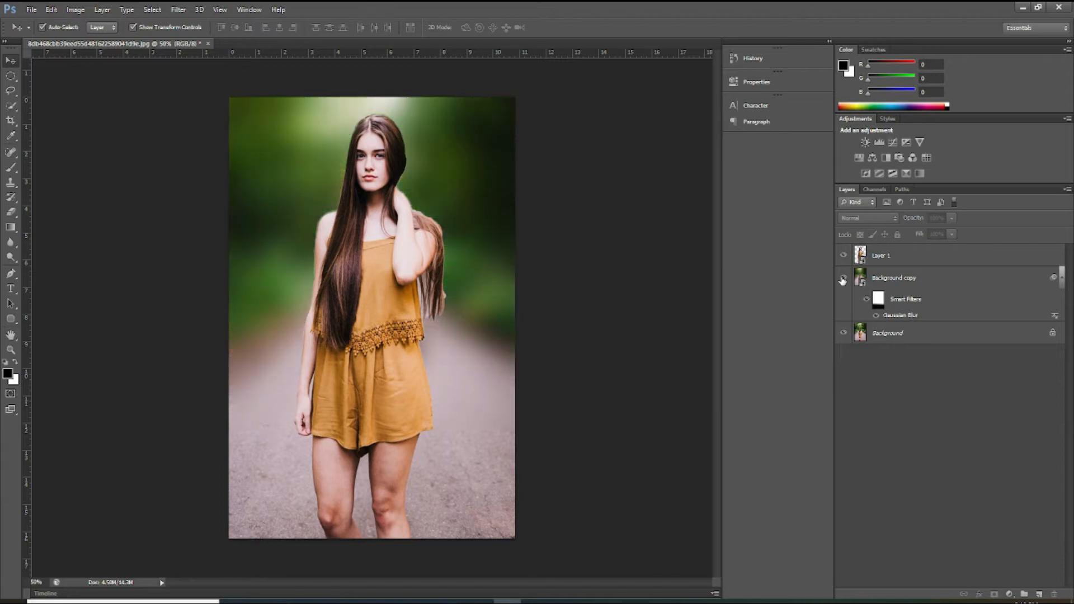
{"action": "left_click", "coordinate": [843, 279]}
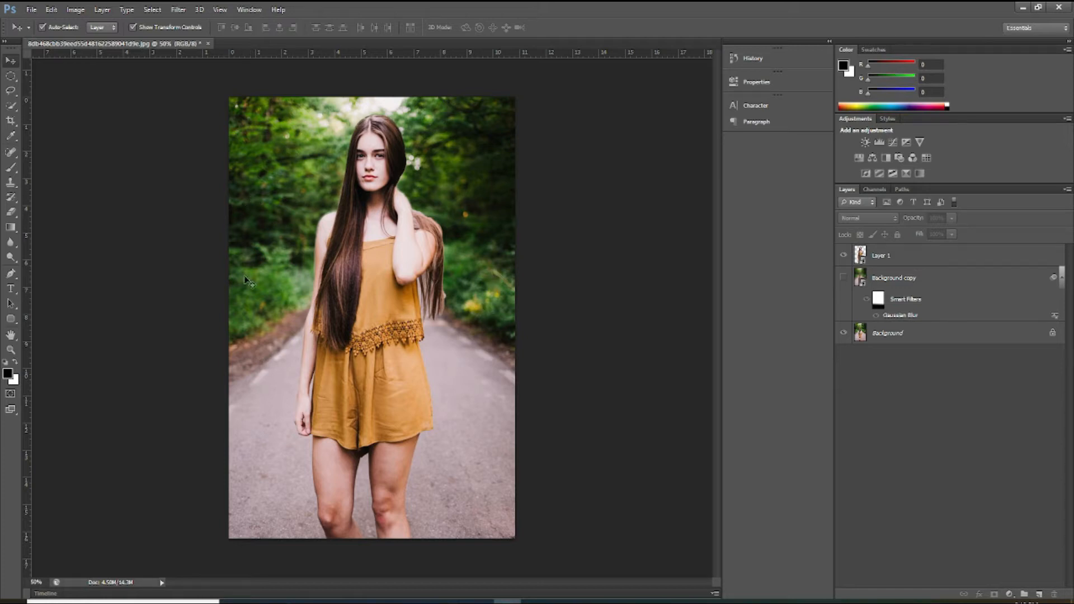
{"action": "left_click", "coordinate": [843, 280]}
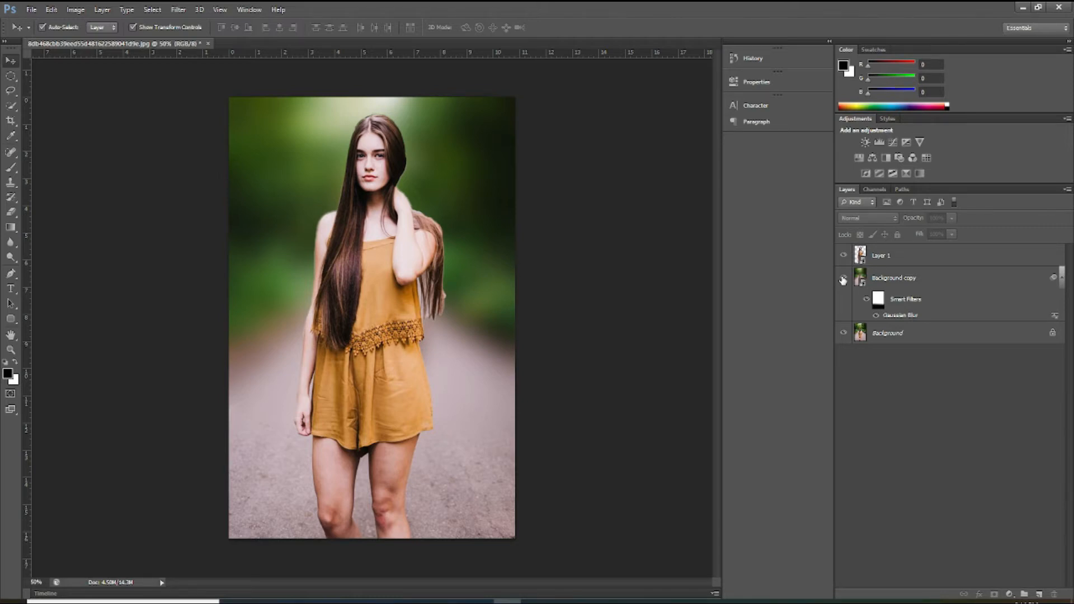
{"action": "left_click", "coordinate": [844, 279]}
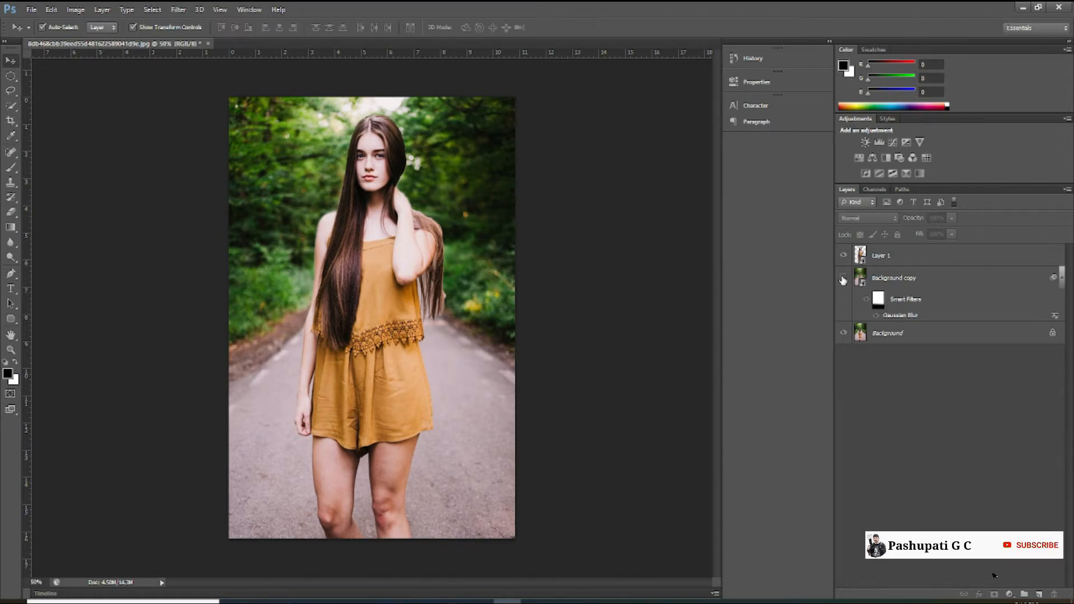
{"action": "left_click", "coordinate": [843, 279]}
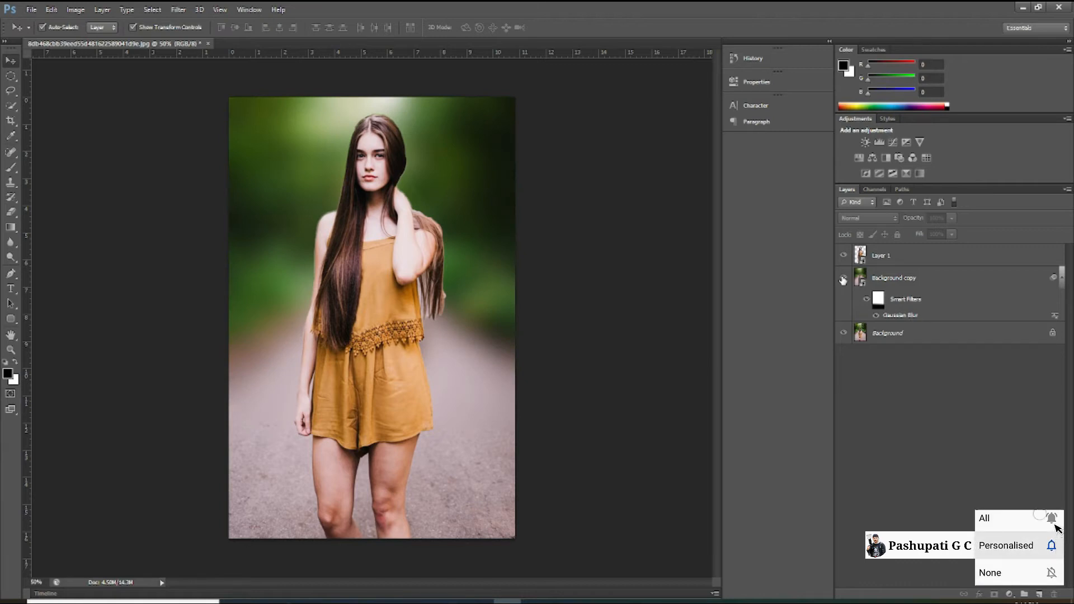
{"action": "left_click", "coordinate": [844, 279]}
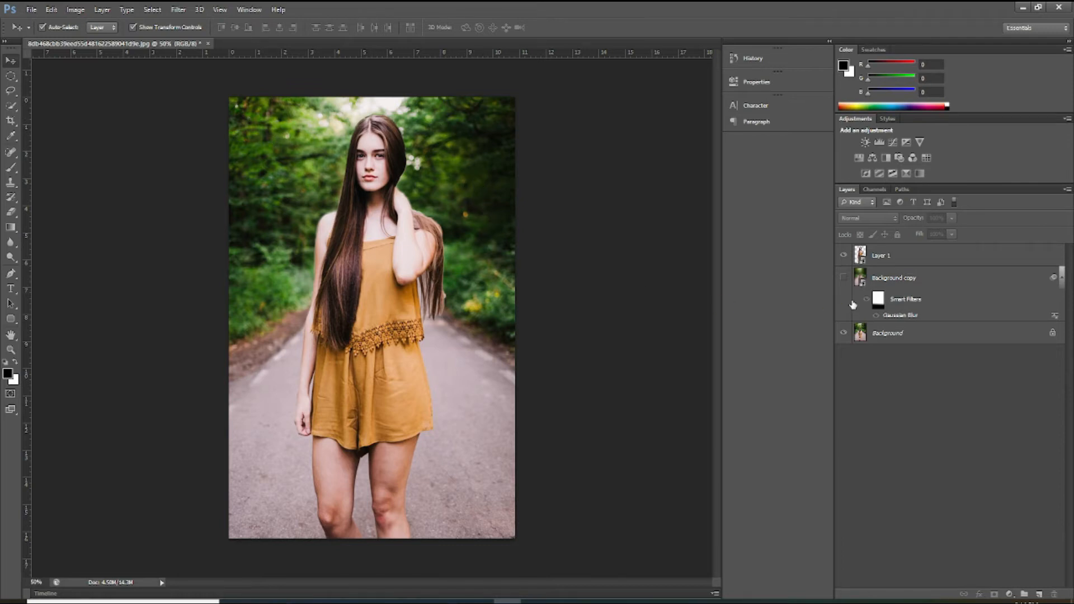
{"action": "left_click", "coordinate": [844, 279]}
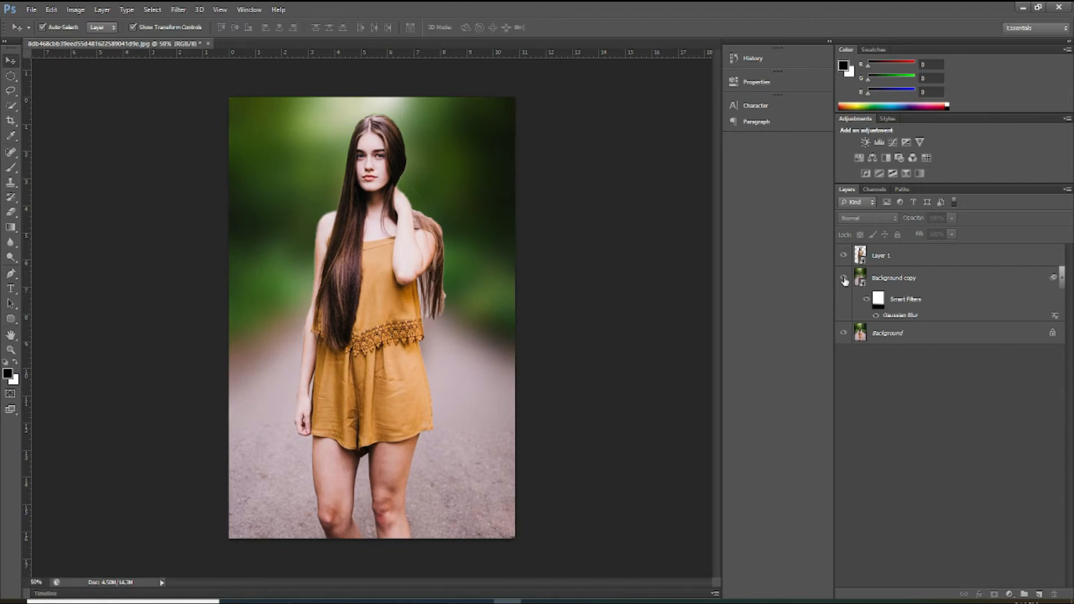
{"action": "left_click", "coordinate": [844, 279]}
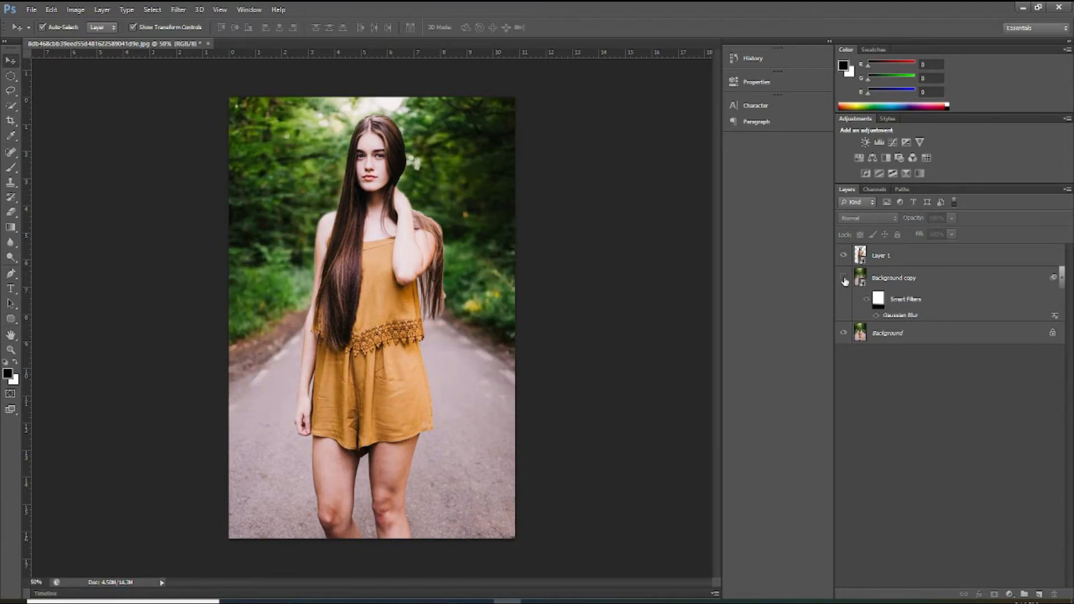
{"action": "left_click", "coordinate": [845, 278]}
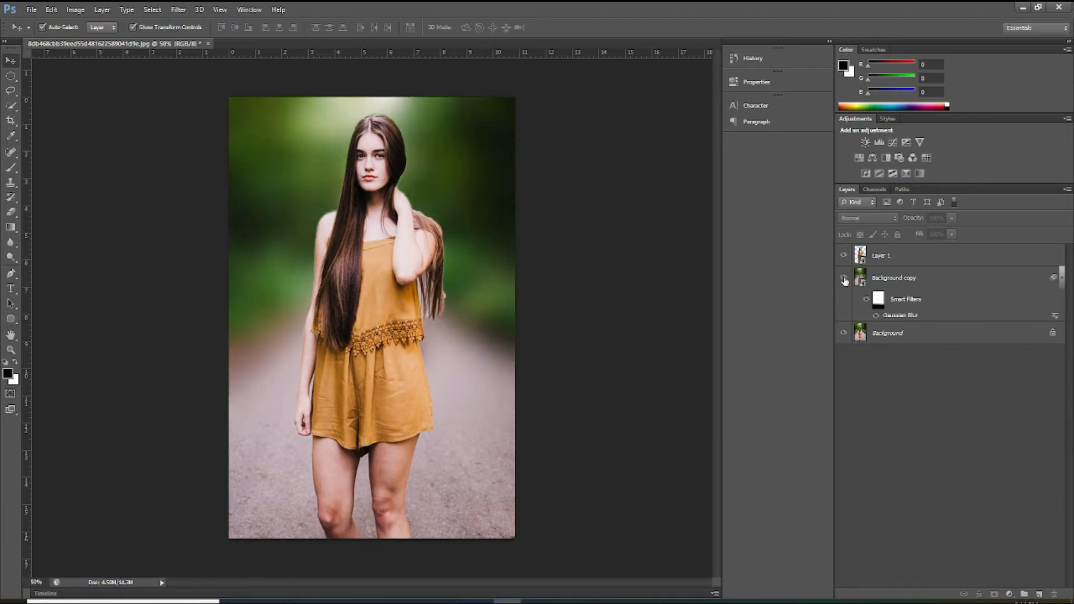
{"action": "left_click", "coordinate": [845, 278]}
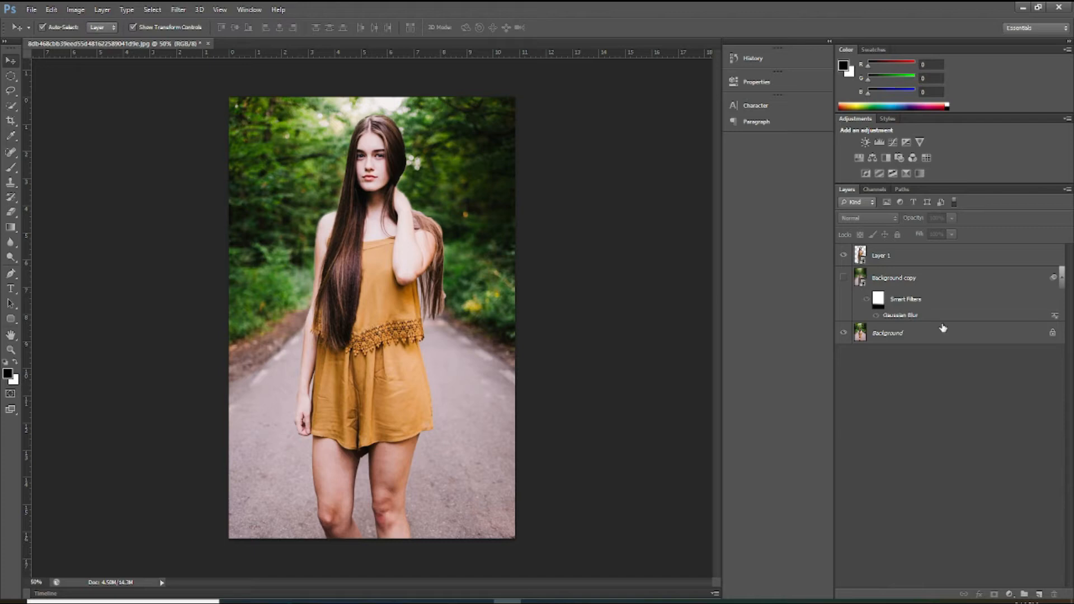
- Delete Layer 1 and the Background copy layer, confirming both deletions
{"action": "right_click", "coordinate": [908, 259]}
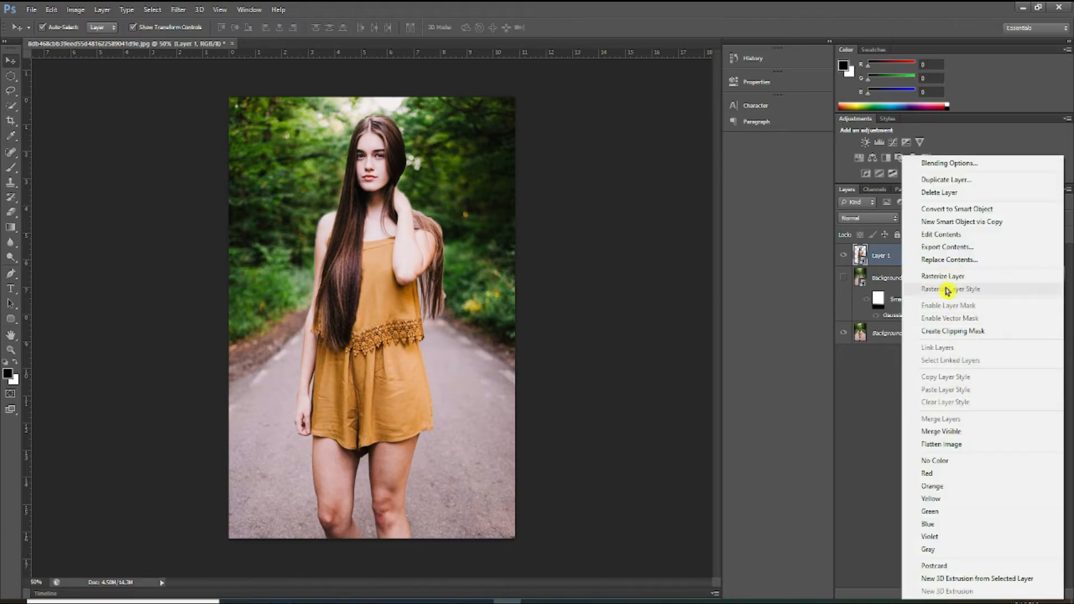
{"action": "left_click", "coordinate": [947, 192]}
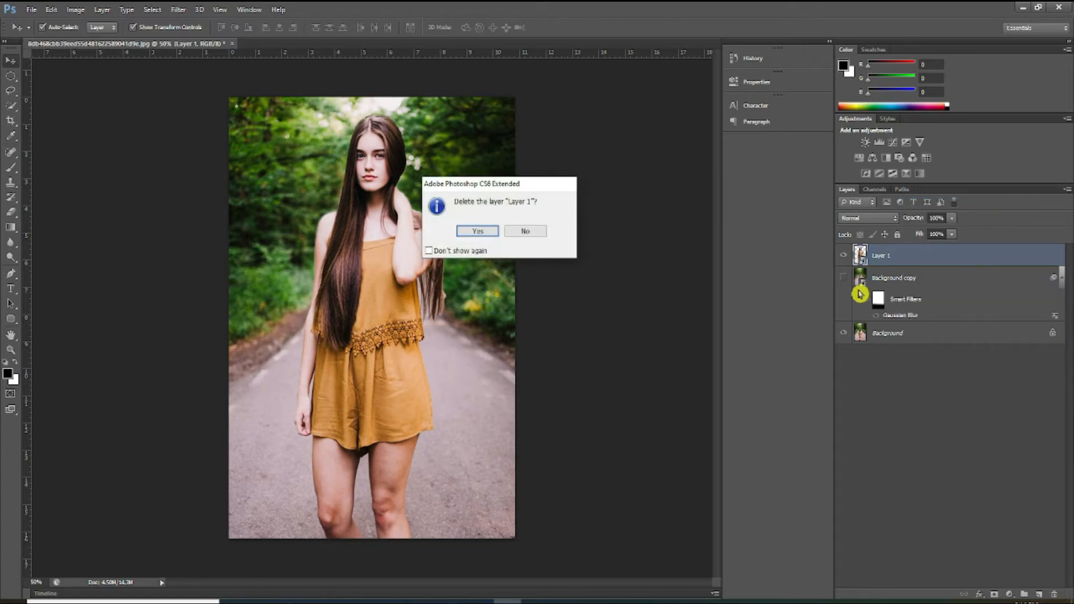
{"action": "left_click", "coordinate": [479, 231]}
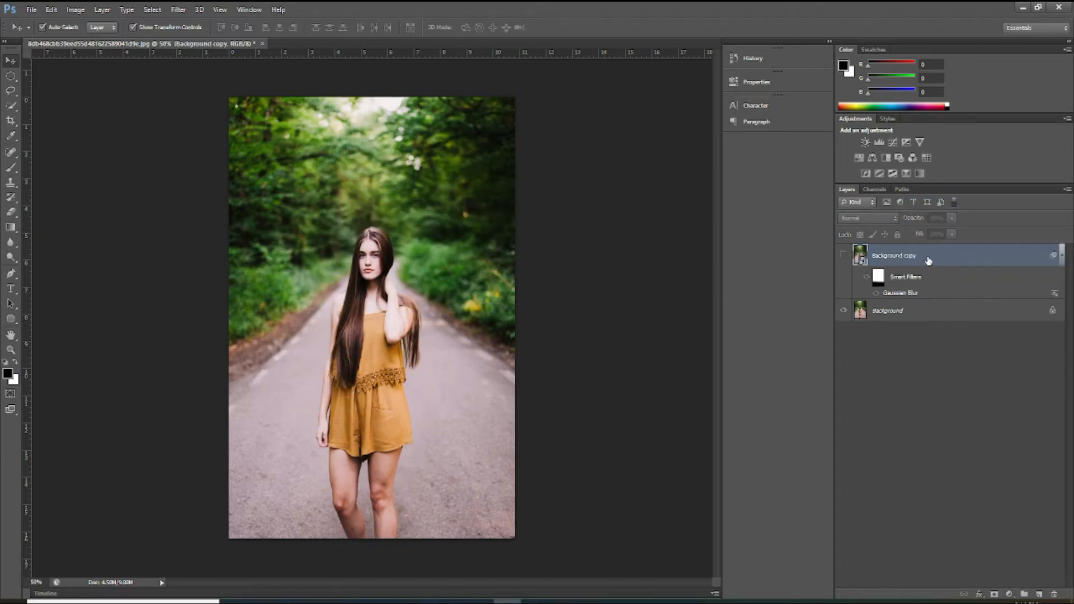
{"action": "right_click", "coordinate": [930, 257]}
{"action": "left_click", "coordinate": [805, 193]}
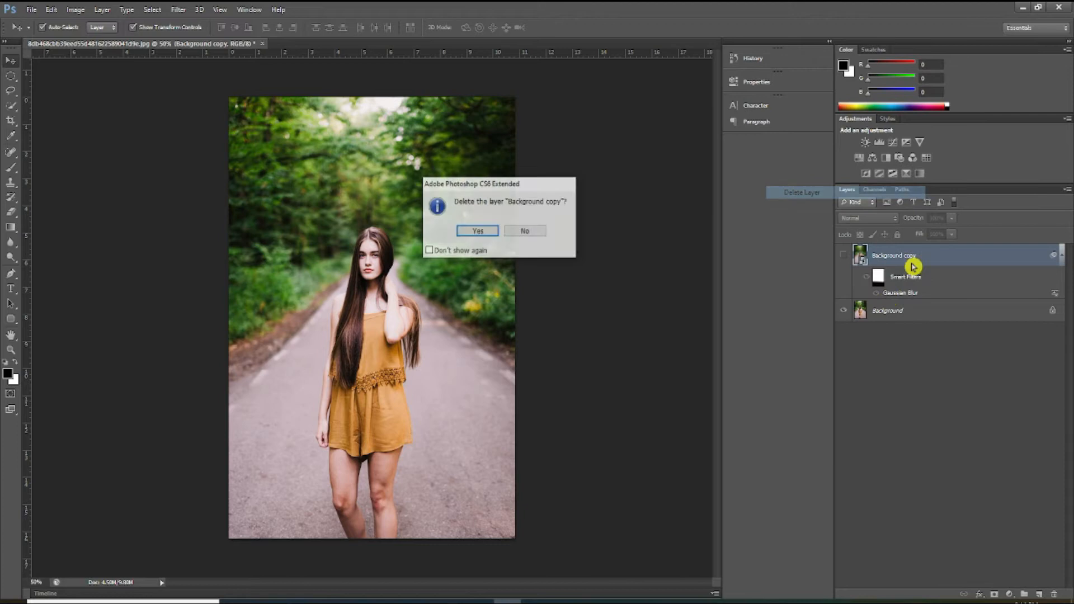
{"action": "left_click", "coordinate": [478, 231]}
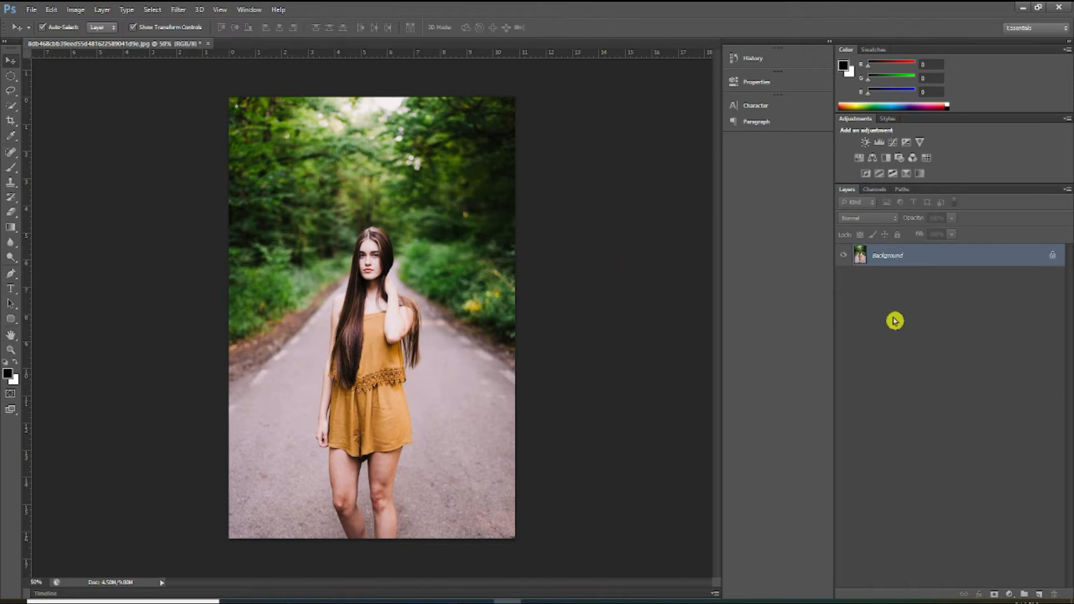
- Close the portrait document without saving its changes
{"action": "right_click", "coordinate": [903, 259]}
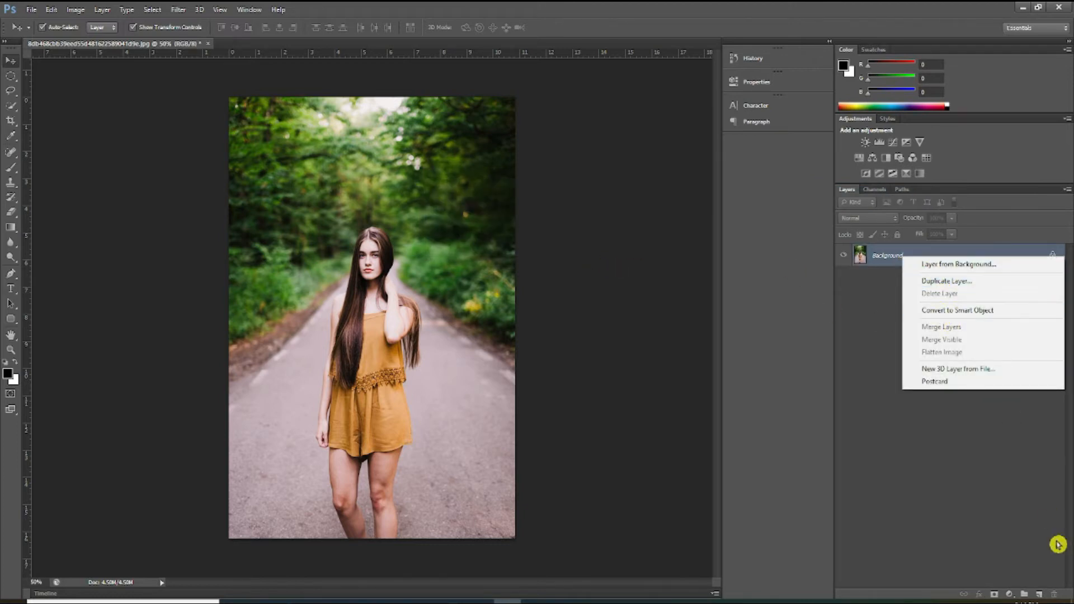
{"action": "left_click", "coordinate": [994, 534]}
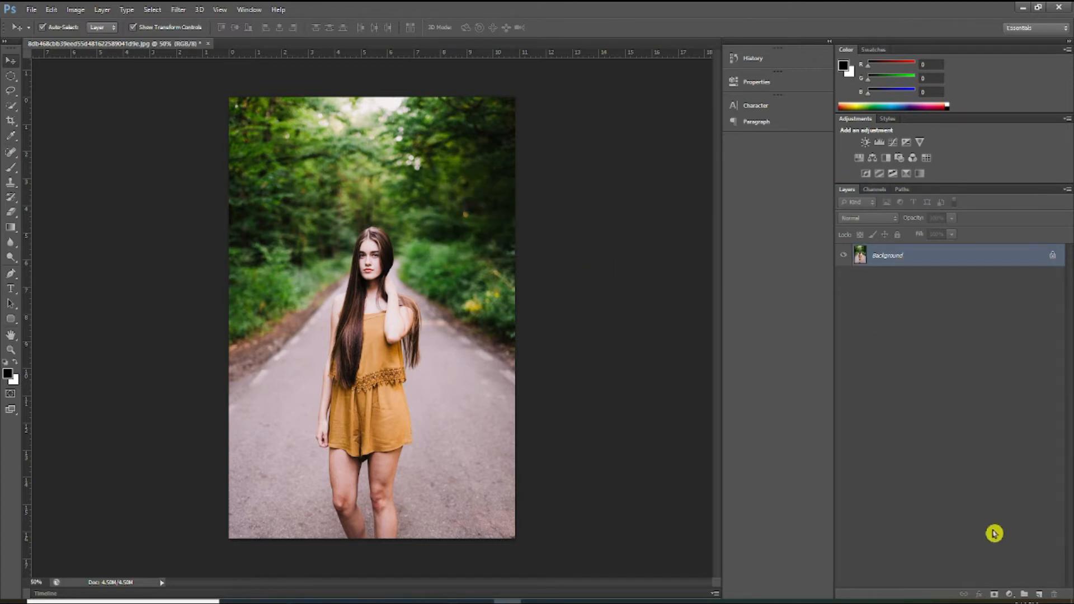
{"action": "left_click", "coordinate": [211, 45]}
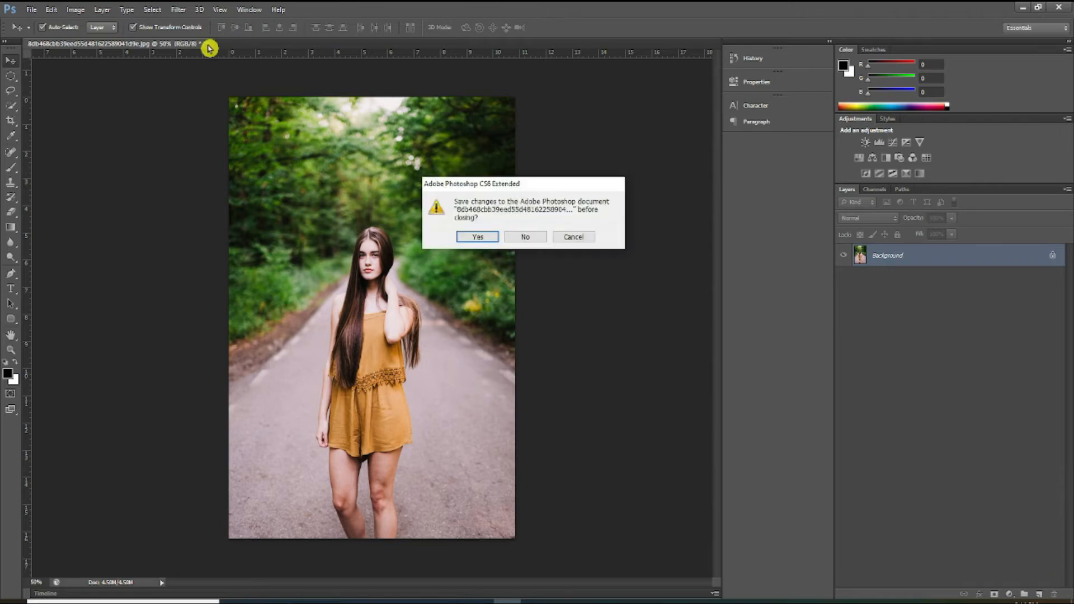
{"action": "left_click", "coordinate": [526, 238]}
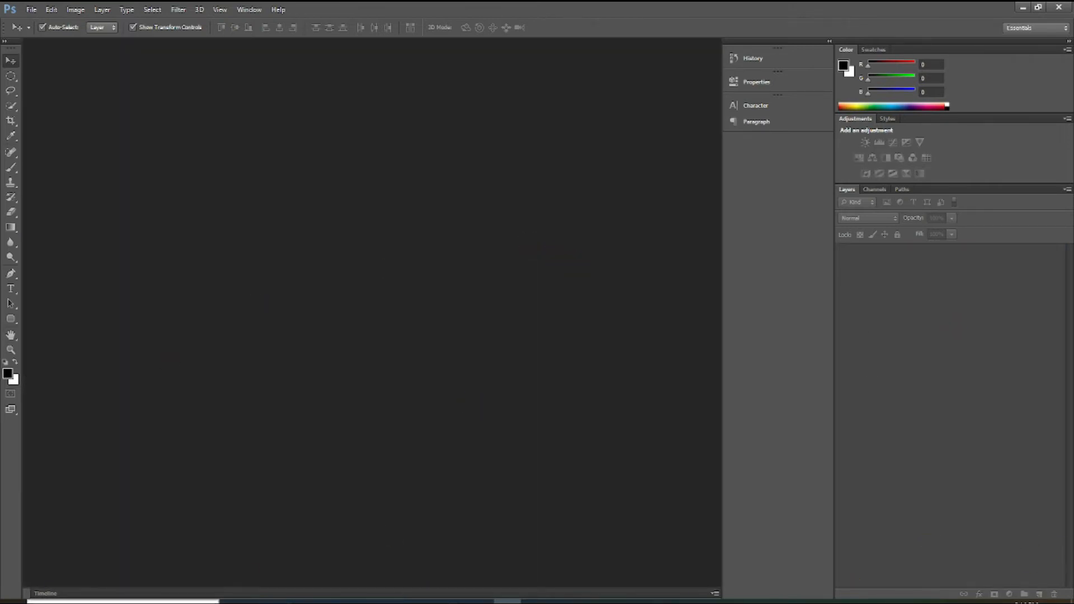
- Open the original portrait photo again and duplicate its Background layer
{"action": "double_click", "coordinate": [181, 203]}
{"action": "left_click", "coordinate": [458, 189]}
{"action": "left_click", "coordinate": [660, 423]}
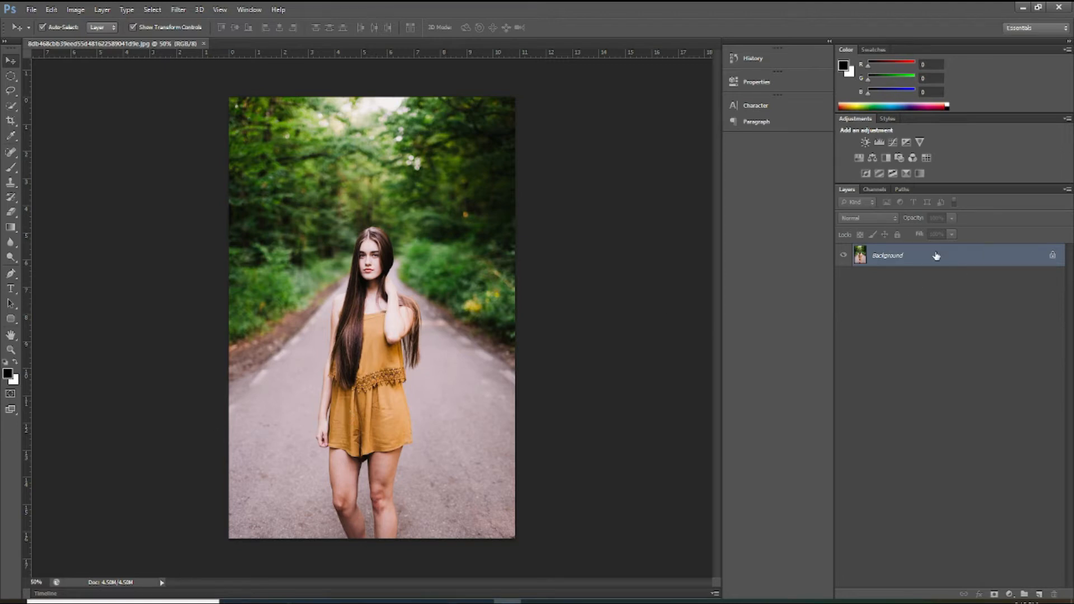
{"action": "left_click_drag", "start_coordinate": [936, 256], "coordinate": [1038, 594]}
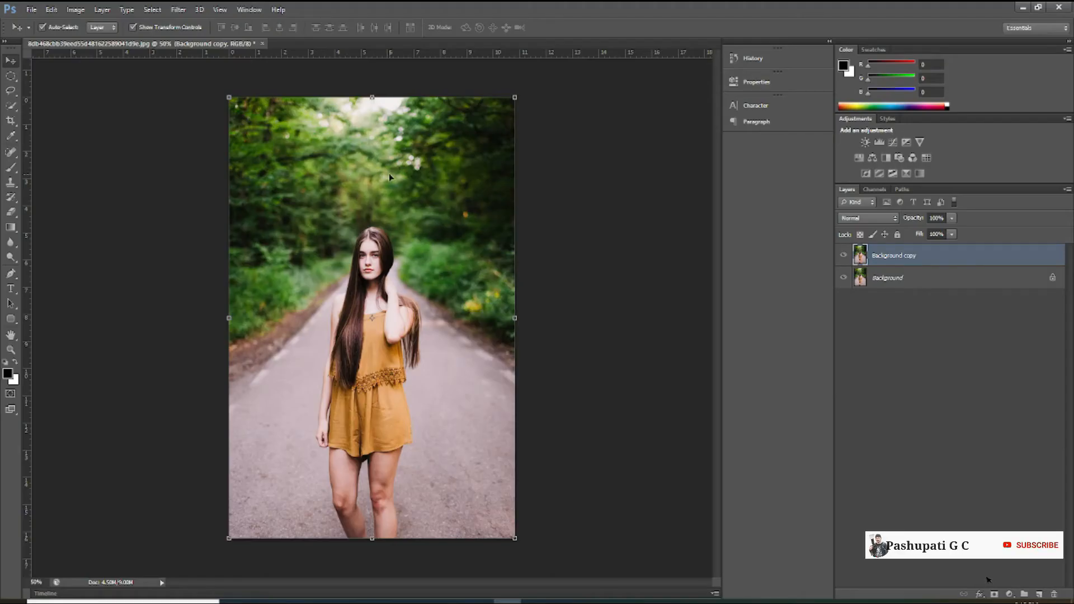
- Select the woman on the Background copy layer with the Quick Selection tool, from her hair down to her legs
{"action": "mouse_move", "coordinate": [372, 97]}
{"action": "left_mouse_down"}
{"action": "mouse_move", "coordinate": [373, 123]}
{"action": "mouse_move", "coordinate": [372, 97]}
{"action": "left_mouse_up"}
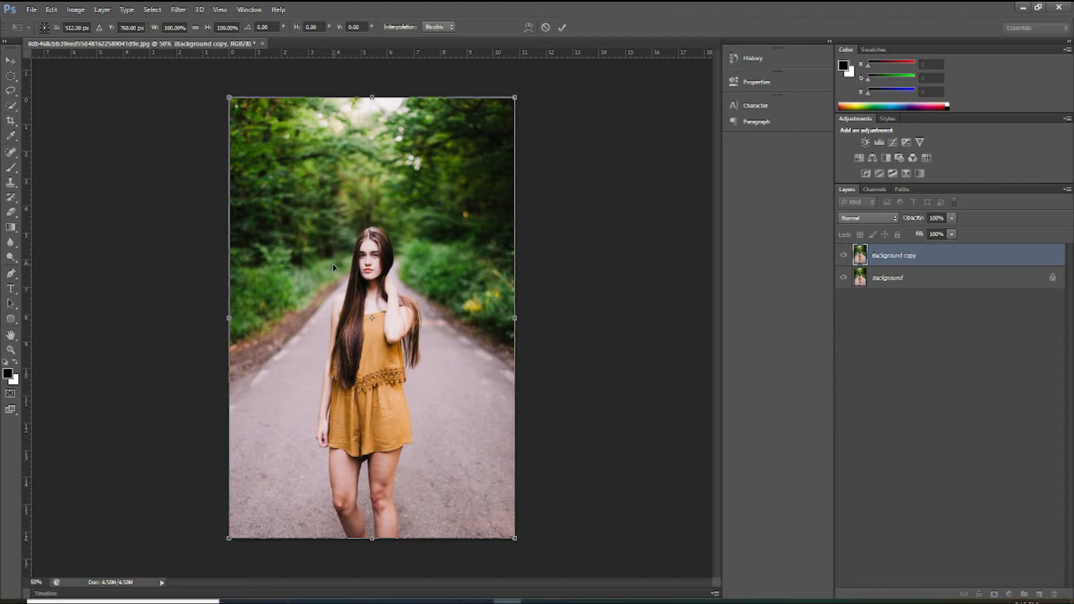
{"action": "key", "text": "ctrl+1"}
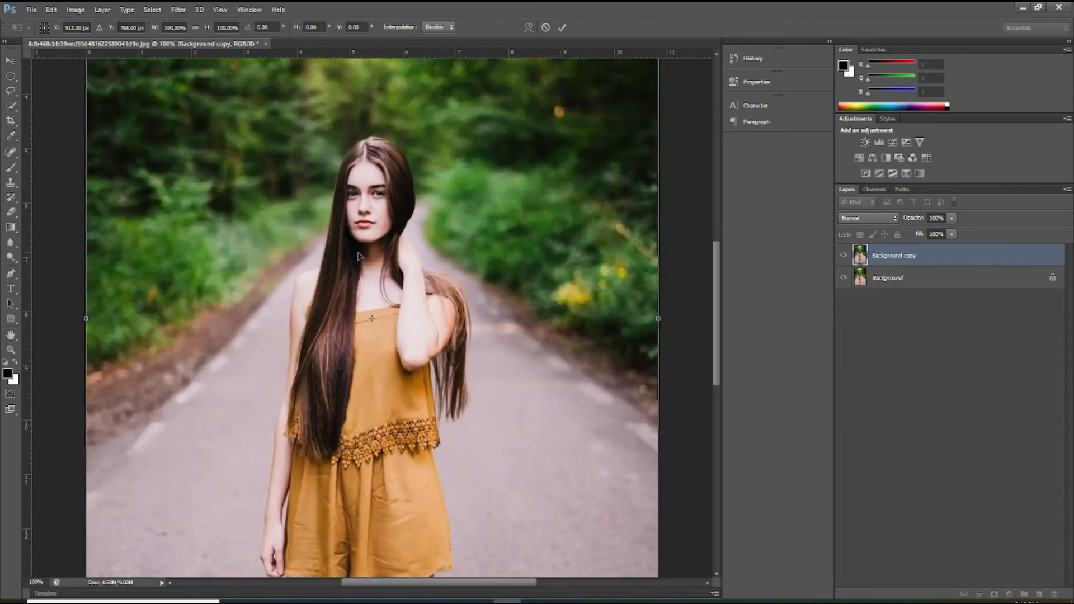
{"action": "scroll", "coordinate": [356, 257], "scroll_direction": "down", "scroll_amount": 2}
{"action": "scroll", "coordinate": [358, 255], "scroll_direction": "down", "scroll_amount": 3}
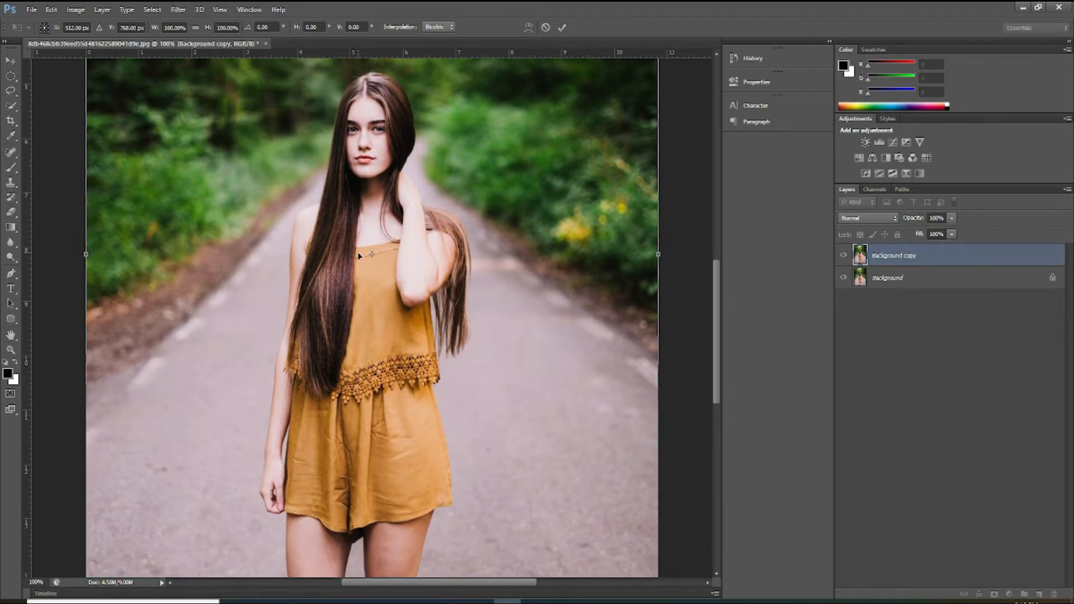
{"action": "key", "text": "Return"}
{"action": "left_click_drag", "start_coordinate": [11, 105], "coordinate": [40, 114]}
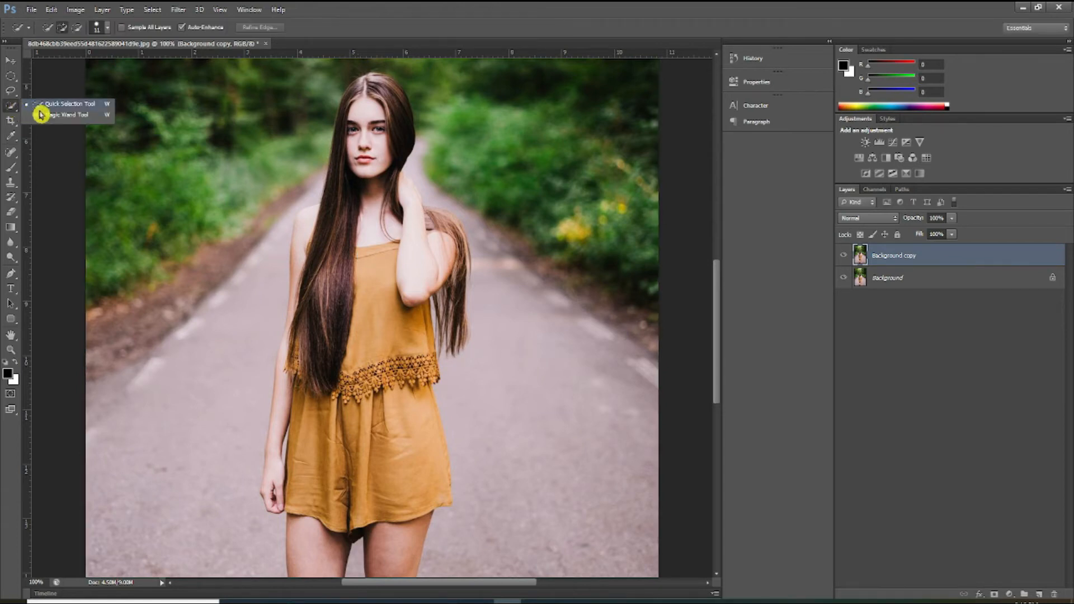
{"action": "left_click", "coordinate": [72, 106]}
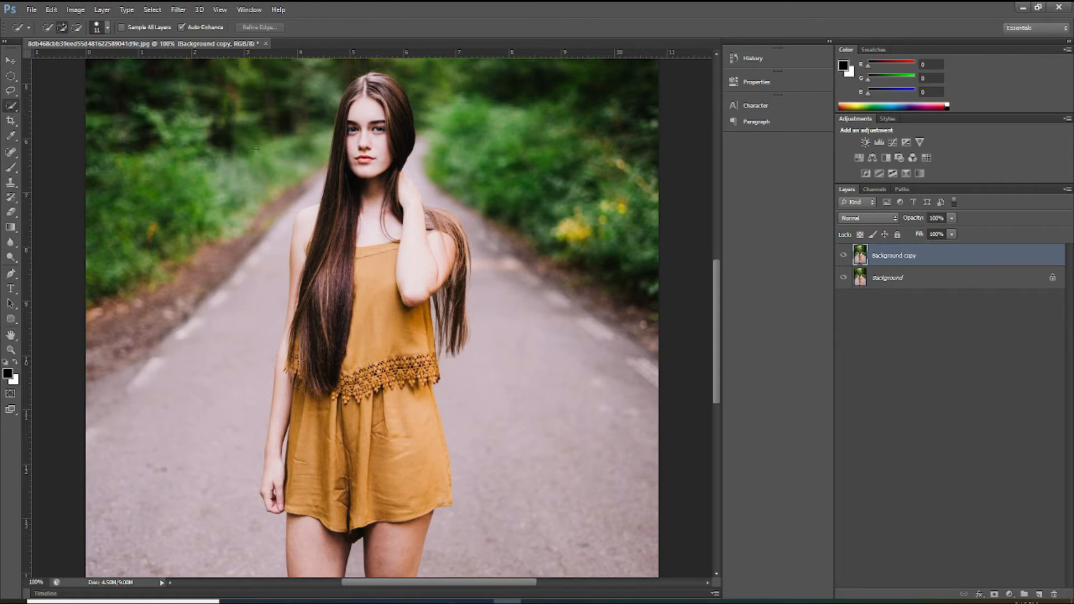
{"action": "left_click", "coordinate": [359, 83]}
{"action": "mouse_move", "coordinate": [356, 85]}
{"action": "left_mouse_down"}
{"action": "mouse_move", "coordinate": [336, 218]}
{"action": "mouse_move", "coordinate": [328, 234]}
{"action": "mouse_move", "coordinate": [318, 224]}
{"action": "mouse_move", "coordinate": [301, 241]}
{"action": "mouse_move", "coordinate": [278, 411]}
{"action": "mouse_move", "coordinate": [298, 553]}
{"action": "mouse_move", "coordinate": [409, 571]}
{"action": "mouse_move", "coordinate": [426, 283]}
{"action": "mouse_move", "coordinate": [380, 79]}
{"action": "mouse_move", "coordinate": [404, 111]}
{"action": "mouse_move", "coordinate": [425, 207]}
{"action": "mouse_move", "coordinate": [465, 247]}
{"action": "mouse_move", "coordinate": [448, 363]}
{"action": "left_mouse_up"}
- Subtract the excess road area beside the woman's hair, raised arm and neck from the selection
{"action": "left_click", "coordinate": [77, 29]}
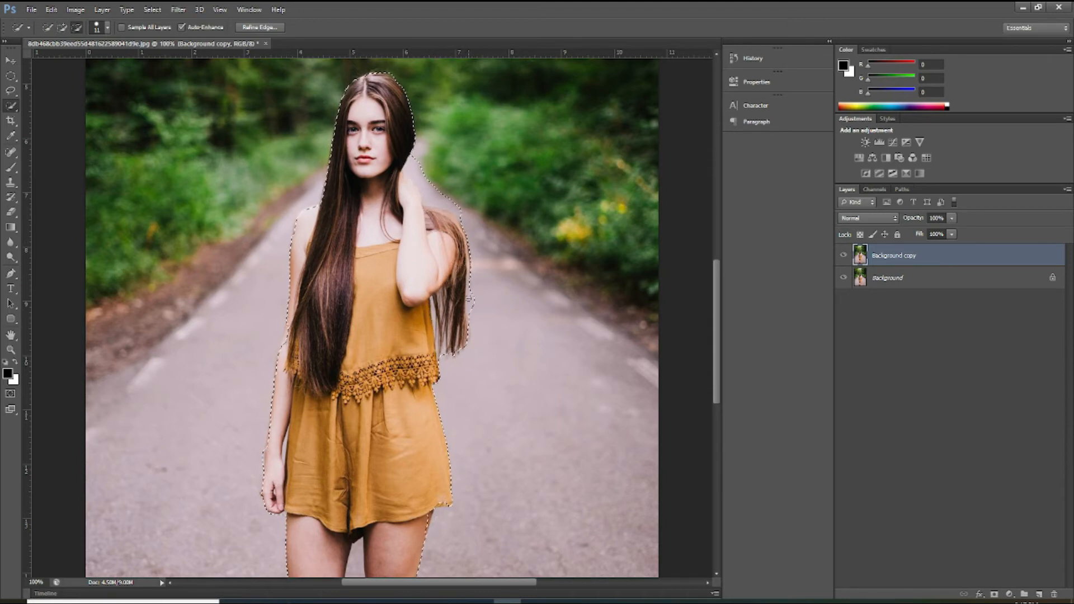
{"action": "mouse_move", "coordinate": [472, 302]}
{"action": "left_mouse_down"}
{"action": "mouse_move", "coordinate": [460, 216]}
{"action": "mouse_move", "coordinate": [408, 168]}
{"action": "left_mouse_up"}
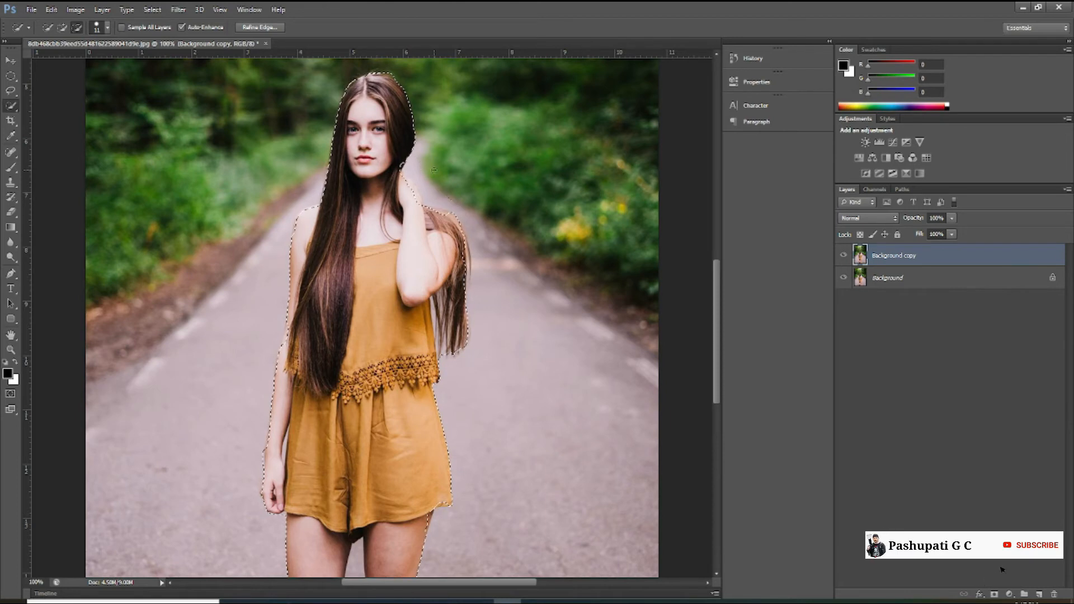
{"action": "left_click", "coordinate": [62, 27]}
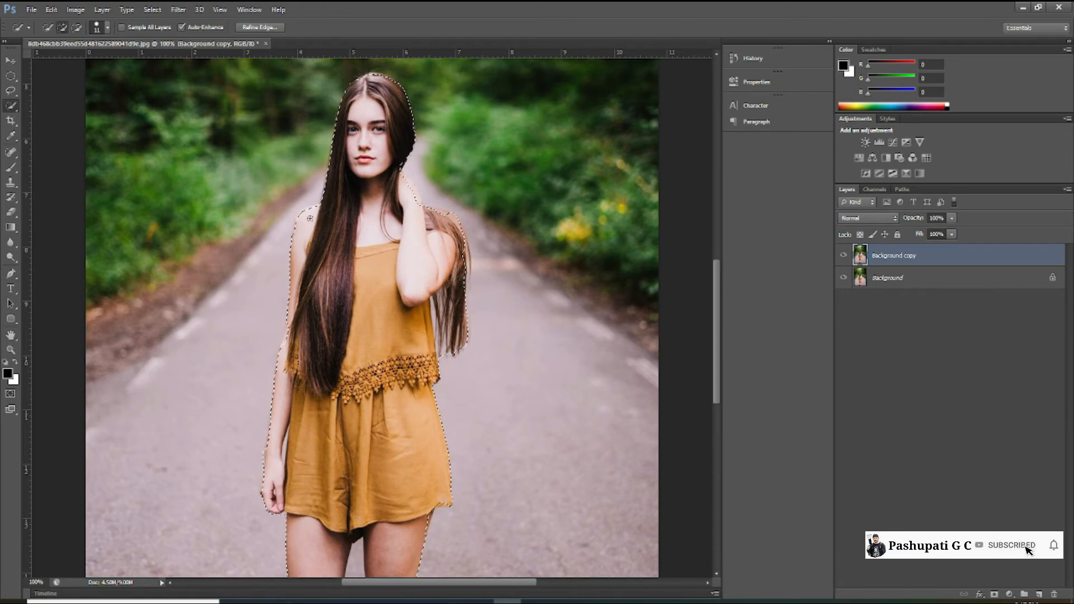
- Set the Quick Selection brush size to 7 and add the missing knee and lower leg area to the woman's selection
{"action": "key", "text": "ctrl+plus"}
{"action": "scroll", "coordinate": [427, 211], "scroll_direction": "up", "scroll_amount": 3}
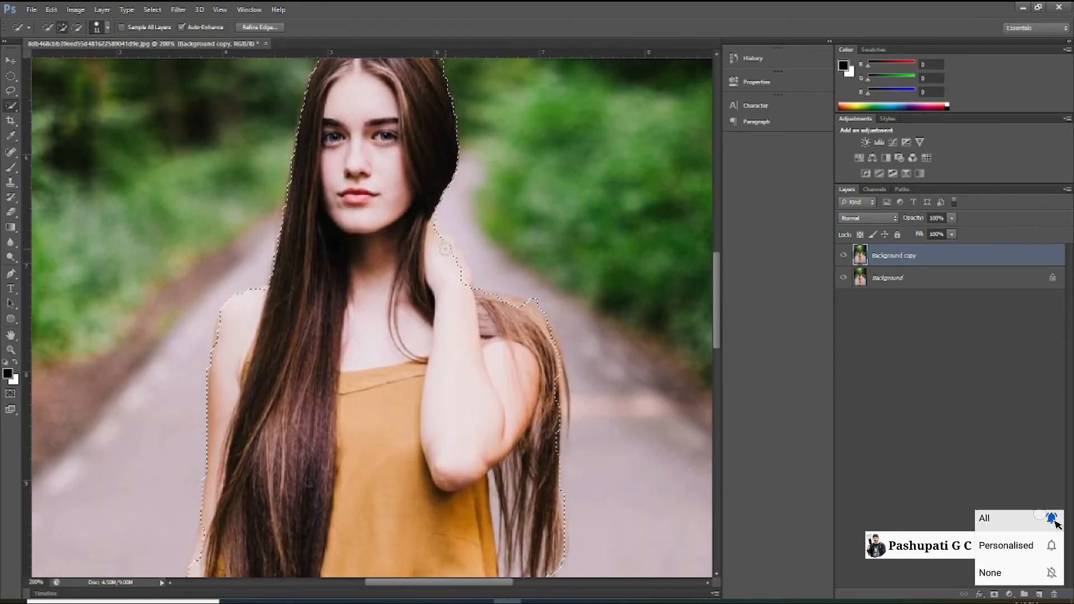
{"action": "scroll", "coordinate": [497, 302], "scroll_direction": "down", "scroll_amount": 10}
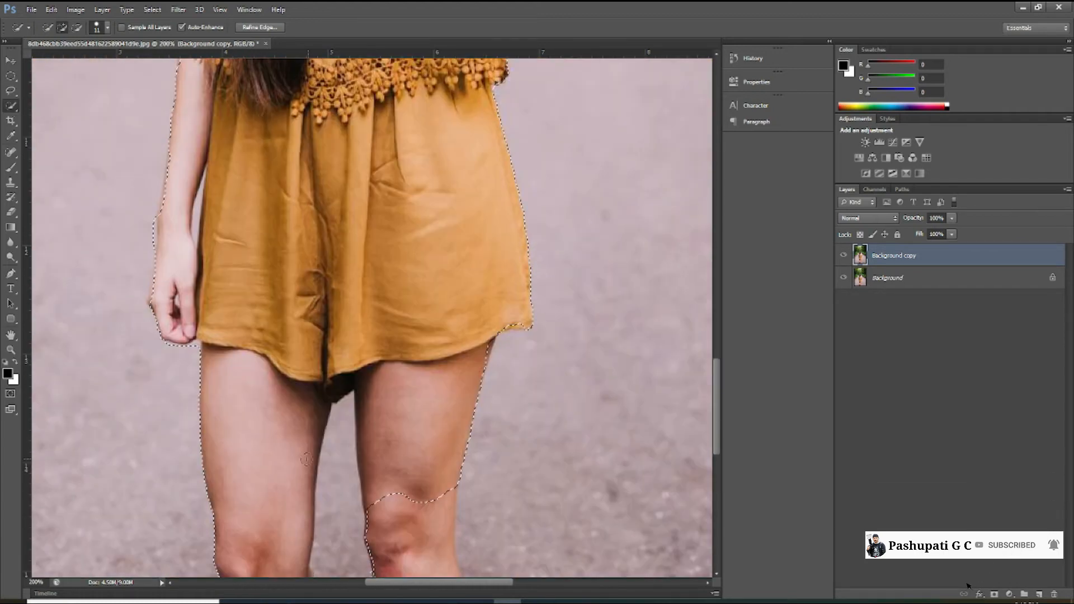
{"action": "scroll", "coordinate": [449, 465], "scroll_direction": "up", "scroll_amount": 5}
{"action": "left_click", "coordinate": [107, 27]}
{"action": "left_click", "coordinate": [64, 28]}
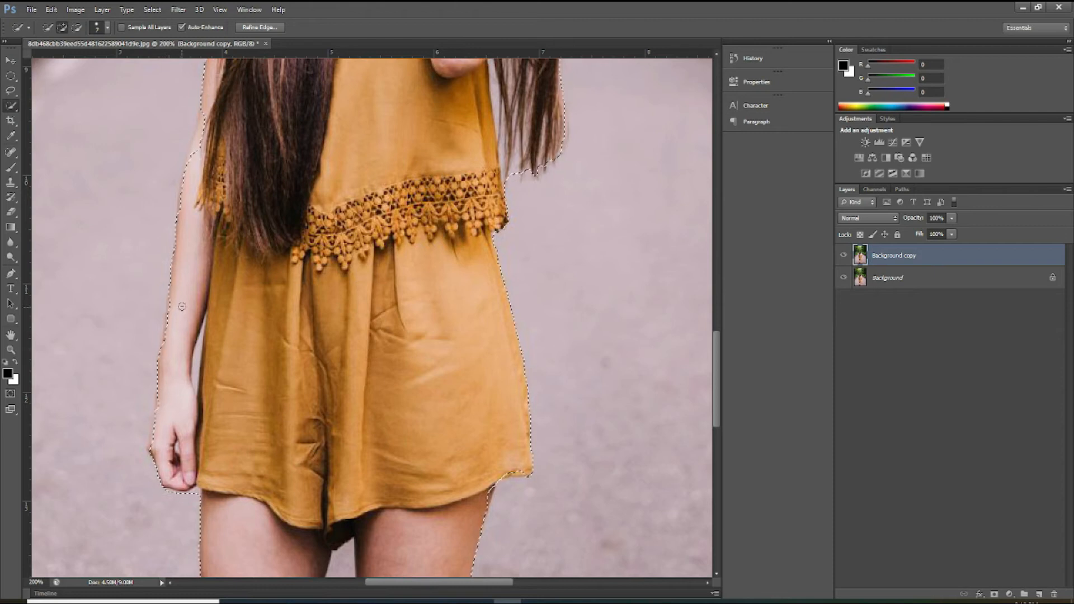
{"action": "scroll", "coordinate": [342, 364], "scroll_direction": "up", "scroll_amount": 10}
{"action": "scroll", "coordinate": [342, 365], "scroll_direction": "down", "scroll_amount": 3}
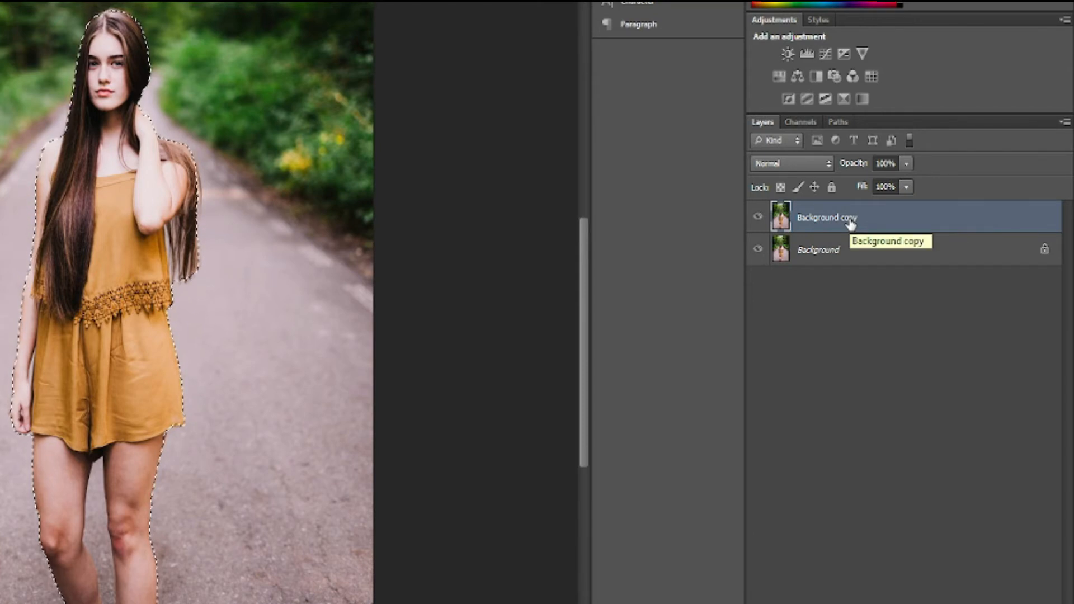
- Copy the selected woman to a new layer and convert that layer to a smart object
{"action": "key", "text": "ctrl+j"}
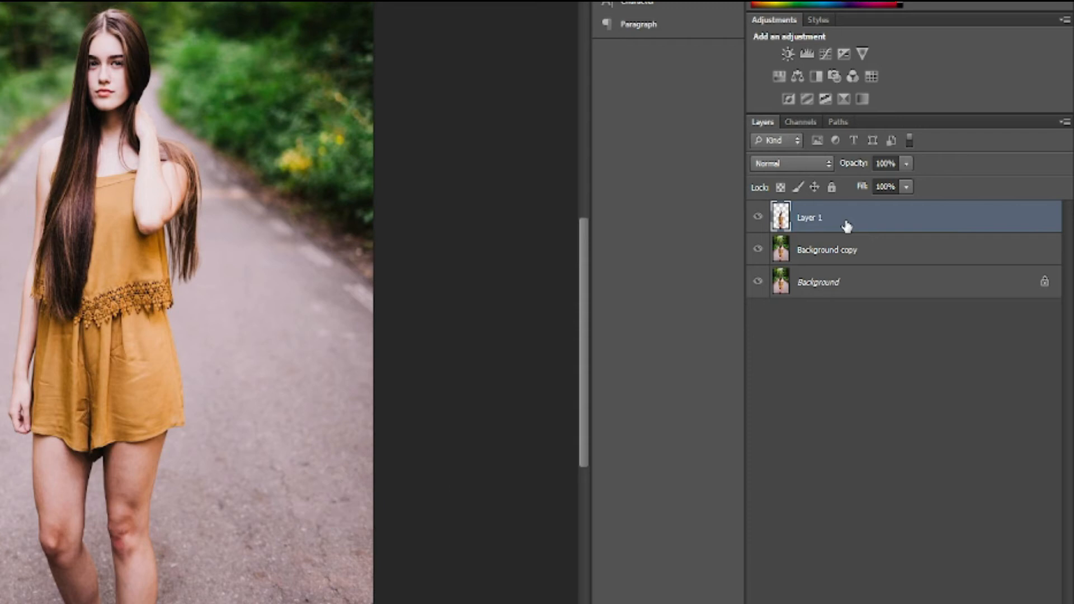
{"action": "right_click", "coordinate": [847, 226]}
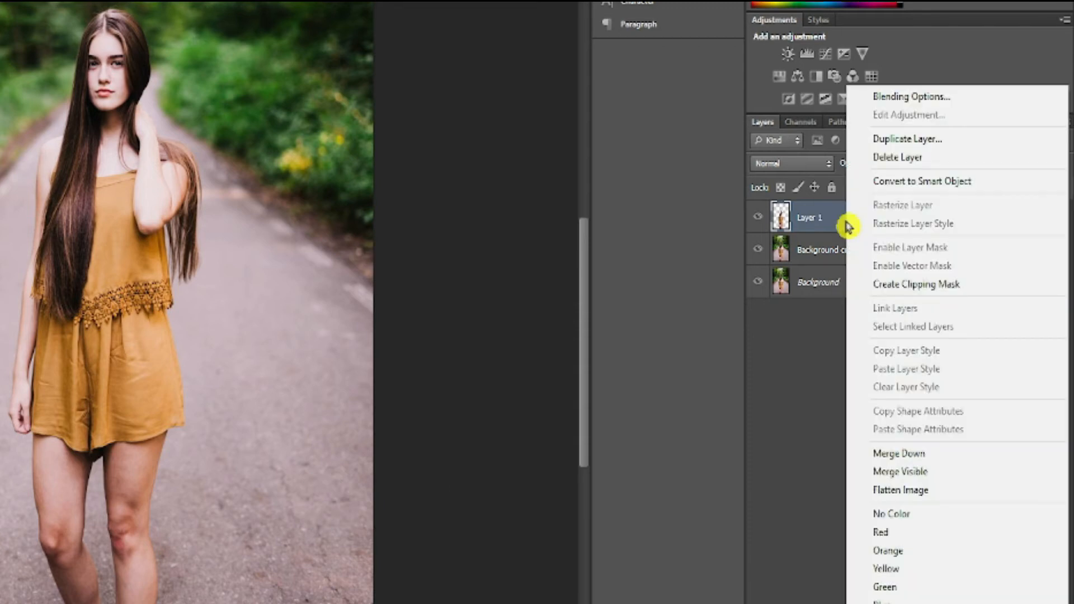
{"action": "left_click", "coordinate": [957, 190]}
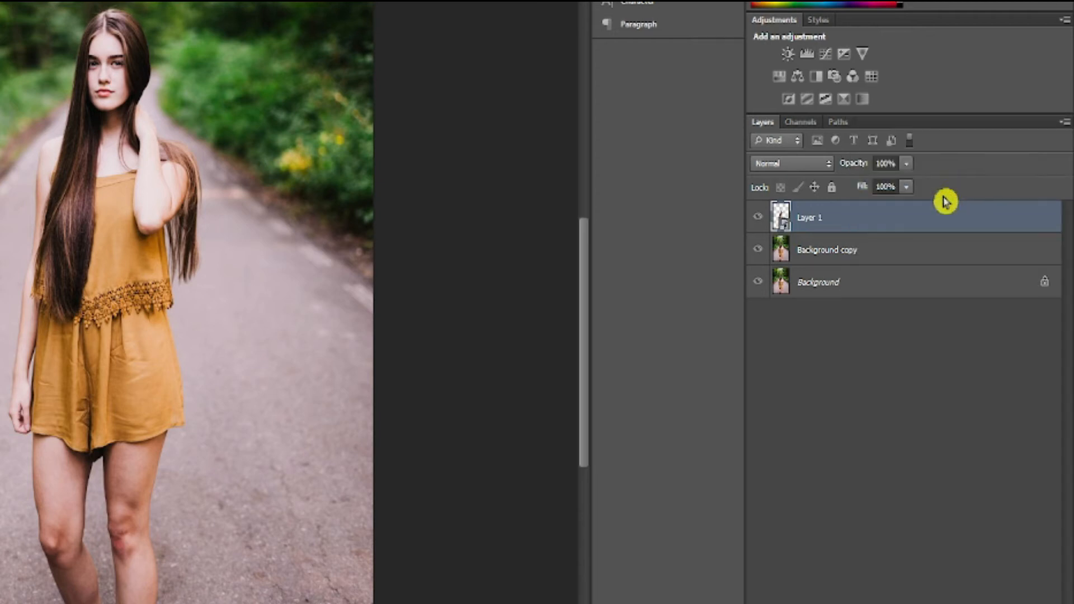
- Convert the Background copy layer to a smart object
{"action": "left_click", "coordinate": [818, 259]}
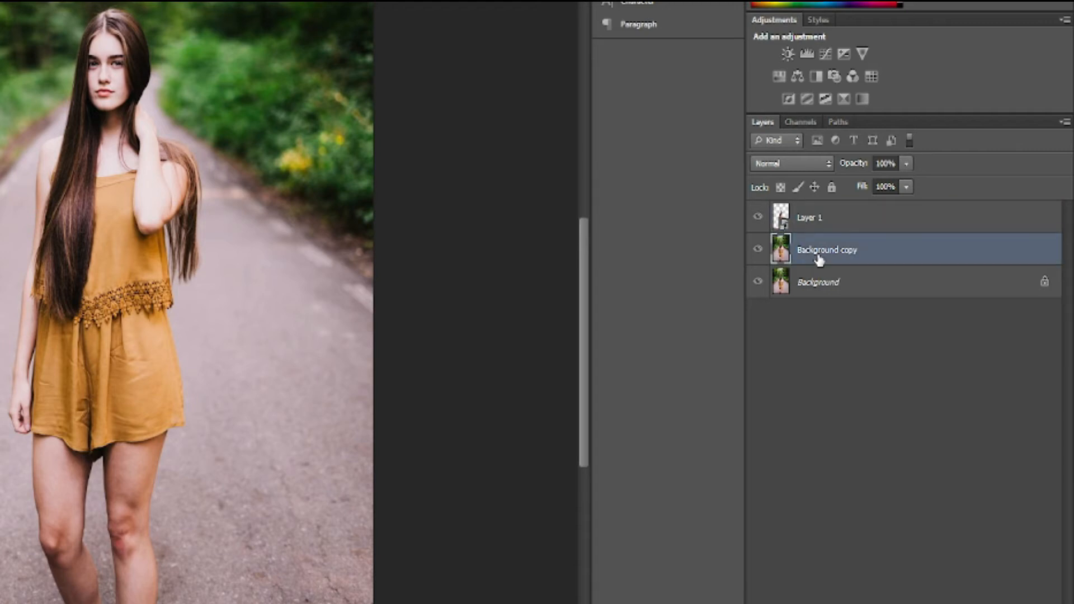
{"action": "right_click", "coordinate": [820, 260]}
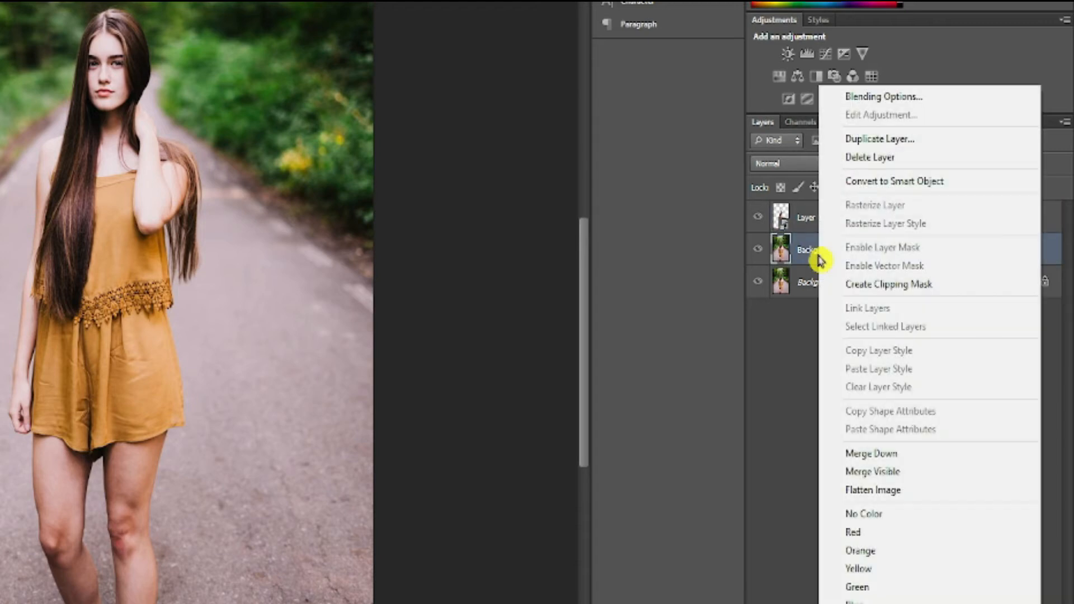
{"action": "left_click", "coordinate": [880, 189]}
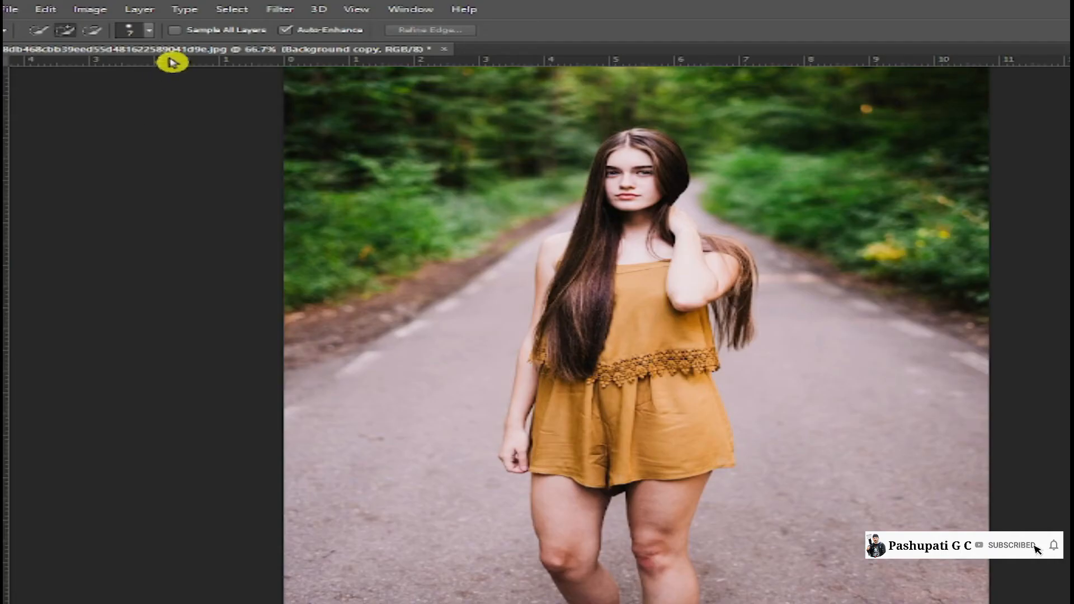
- Apply a Gaussian Blur with a radius of 40 pixels to the Background copy layer
{"action": "left_click", "coordinate": [280, 10]}
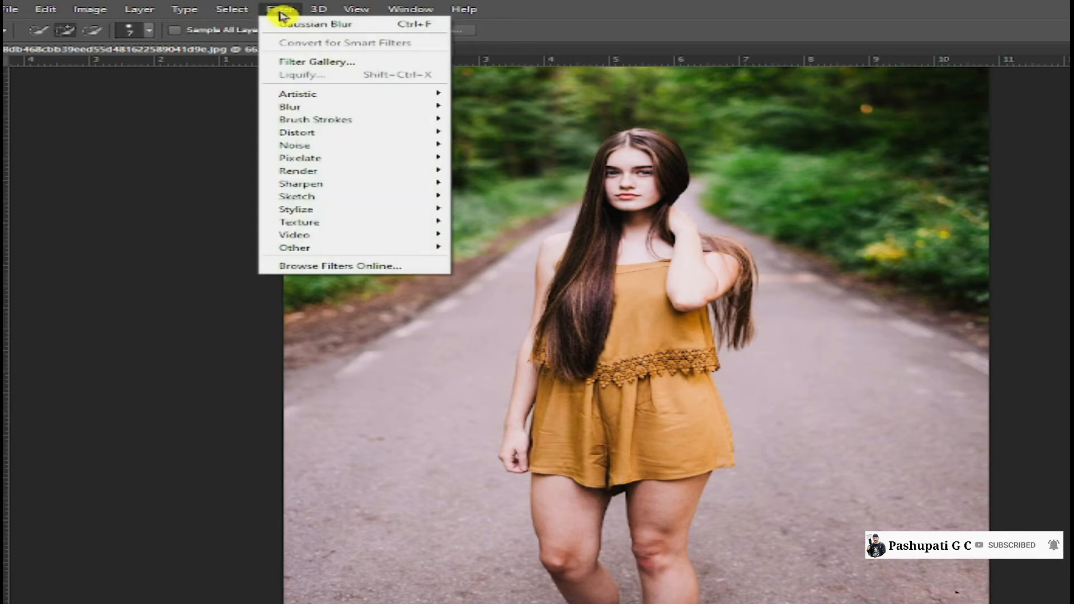
{"action": "mouse_move", "coordinate": [307, 107]}
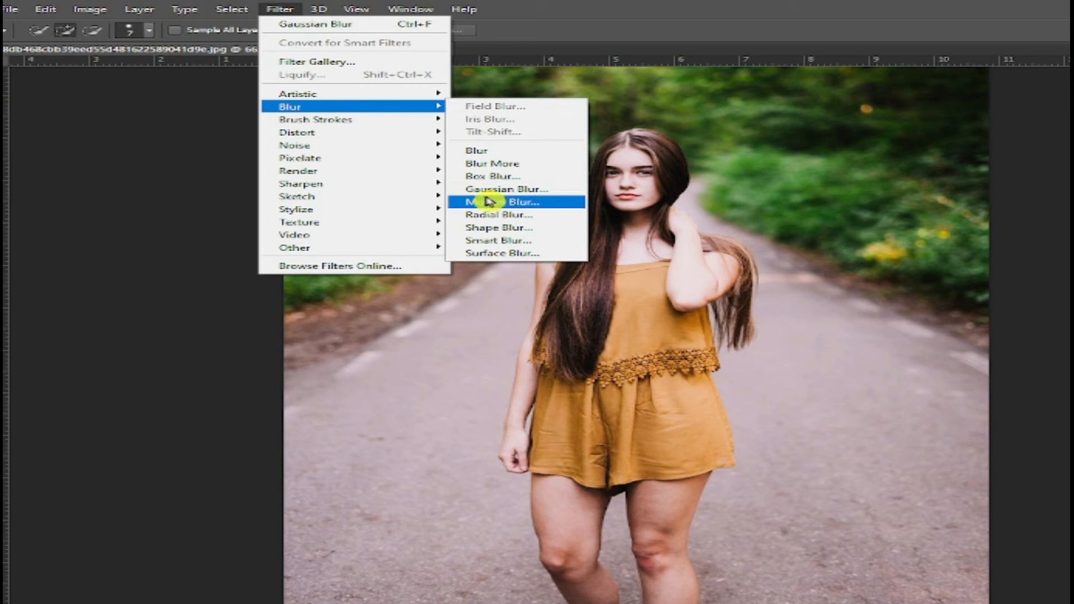
{"action": "left_click", "coordinate": [525, 190]}
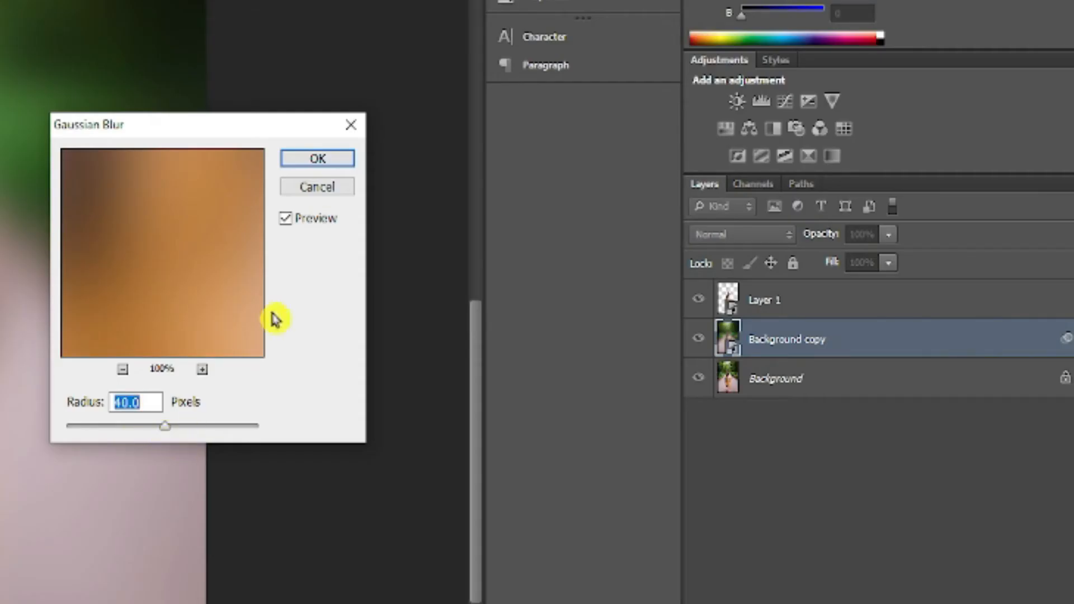
{"action": "left_click", "coordinate": [317, 164]}
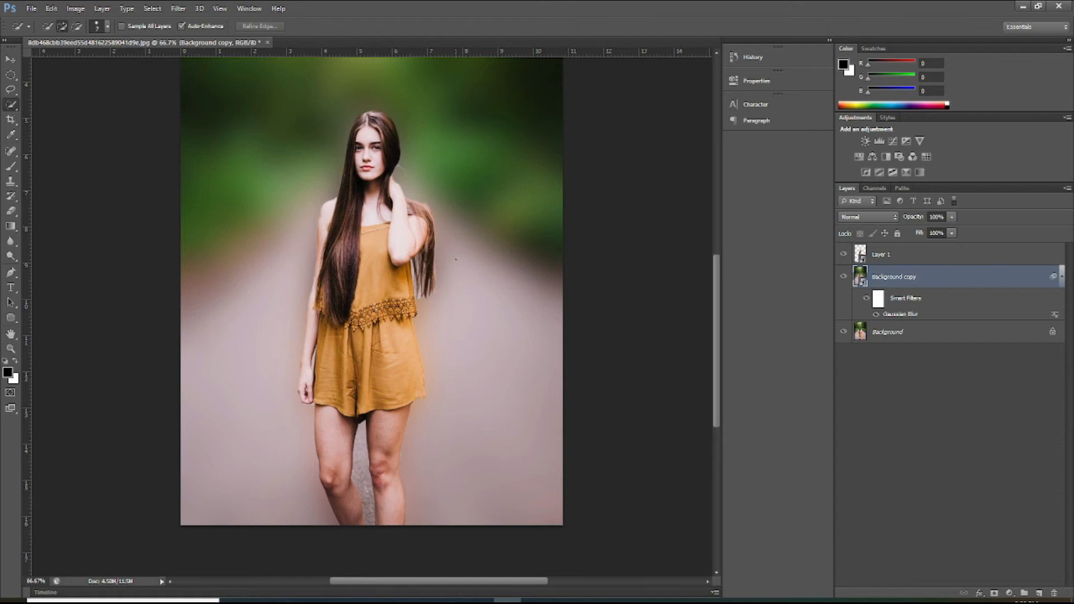
{"action": "scroll", "coordinate": [468, 448], "scroll_direction": "down", "scroll_amount": 2}
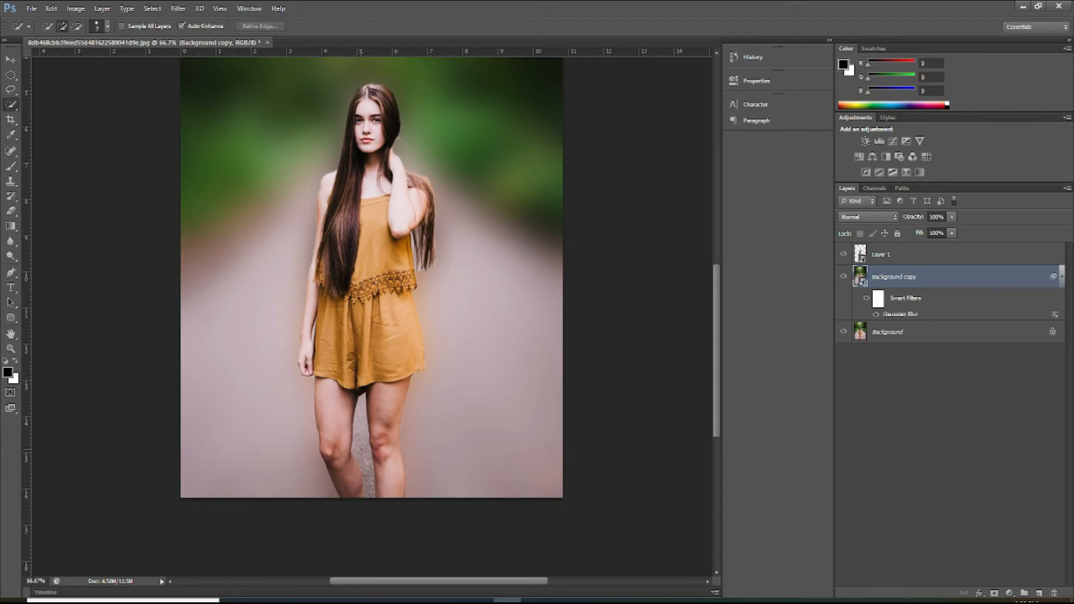
{"action": "scroll", "coordinate": [369, 433], "scroll_direction": "up", "scroll_amount": 1}
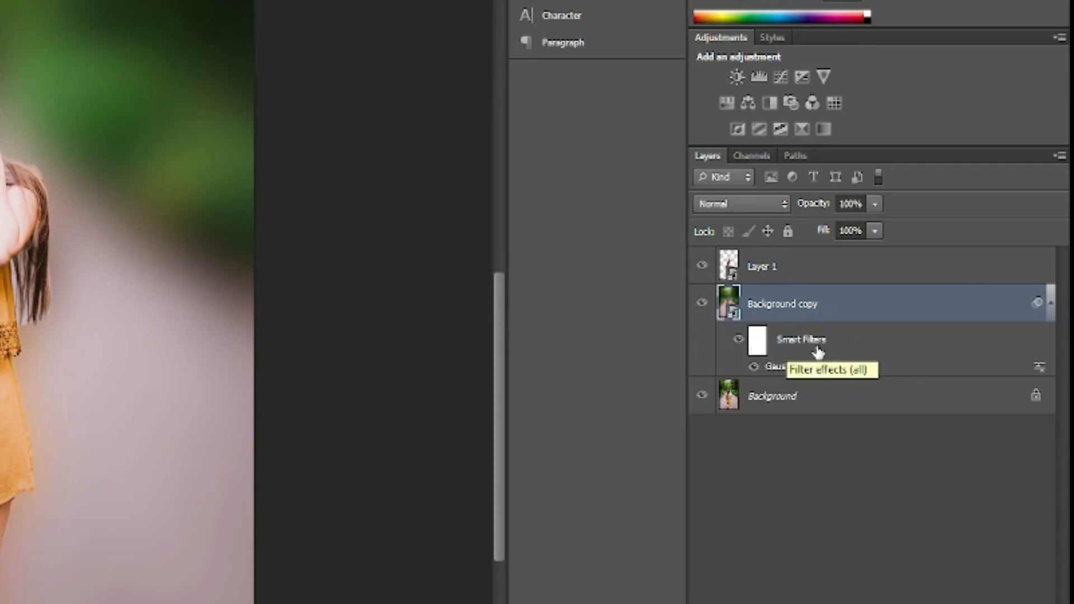
- Target the Background copy's smart filter mask and set up the Gradient tool with the black-to-transparent preset and background color fffbfb
{"action": "left_click", "coordinate": [761, 348]}
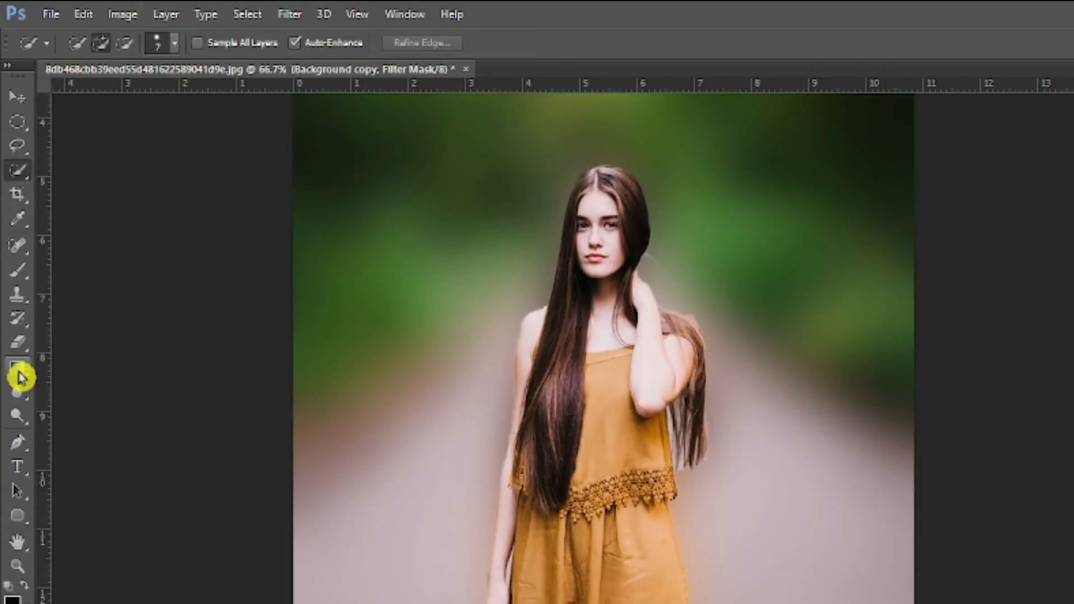
{"action": "left_click", "coordinate": [28, 381]}
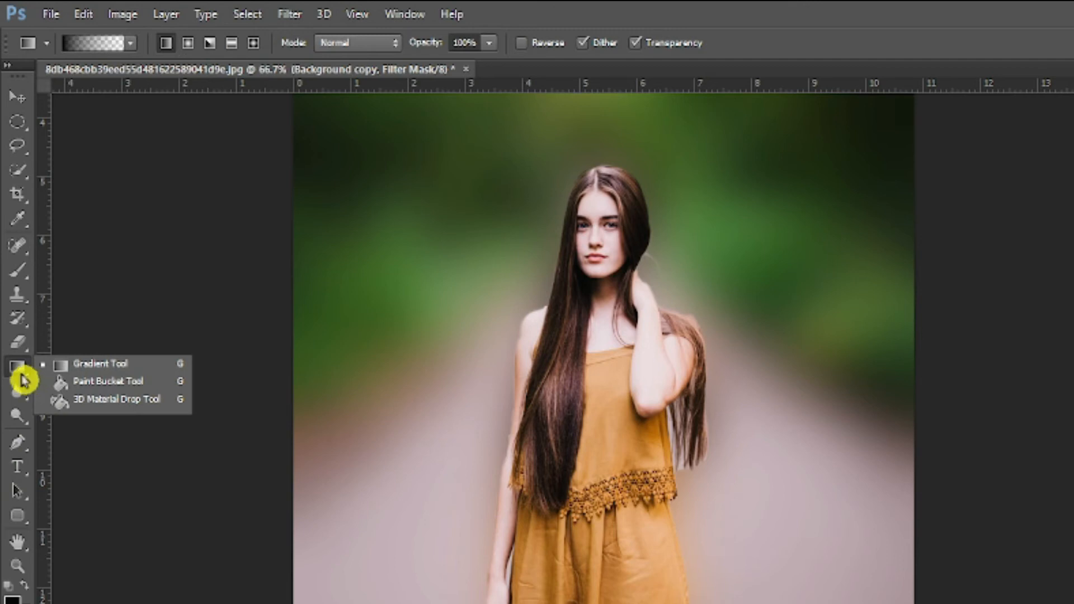
{"action": "left_click", "coordinate": [88, 370]}
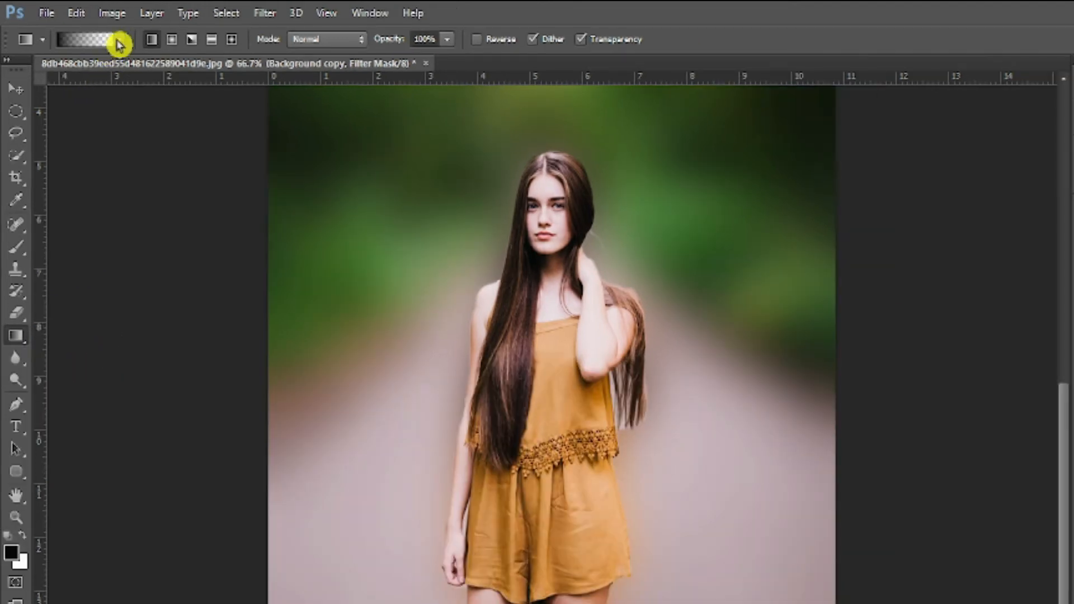
{"action": "left_click", "coordinate": [118, 41]}
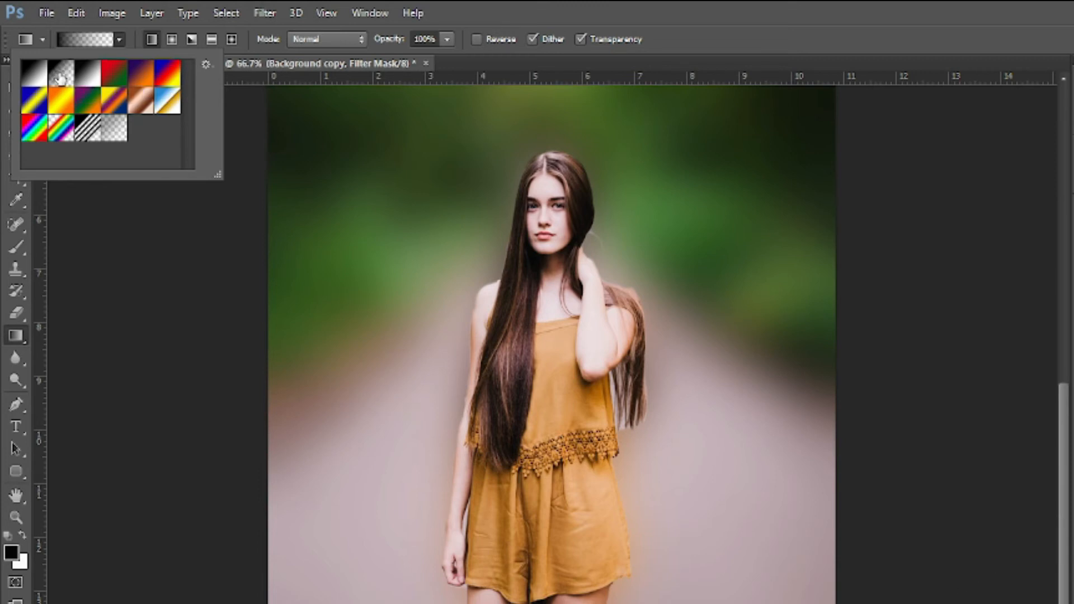
{"action": "left_click", "coordinate": [60, 78]}
{"action": "left_click", "coordinate": [222, 499]}
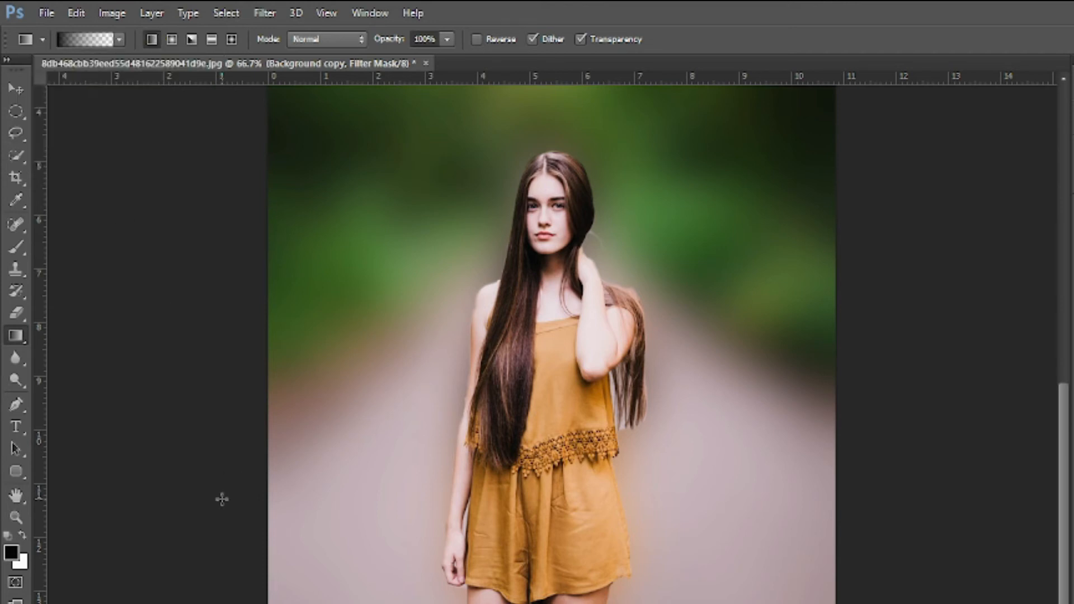
{"action": "left_click", "coordinate": [25, 570]}
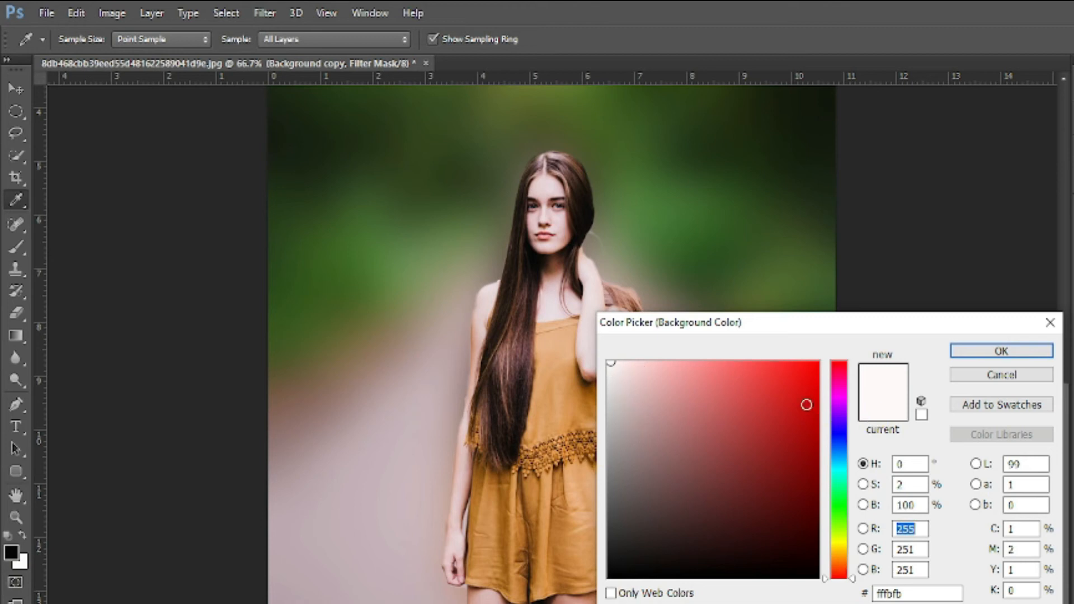
{"action": "left_click", "coordinate": [1002, 353]}
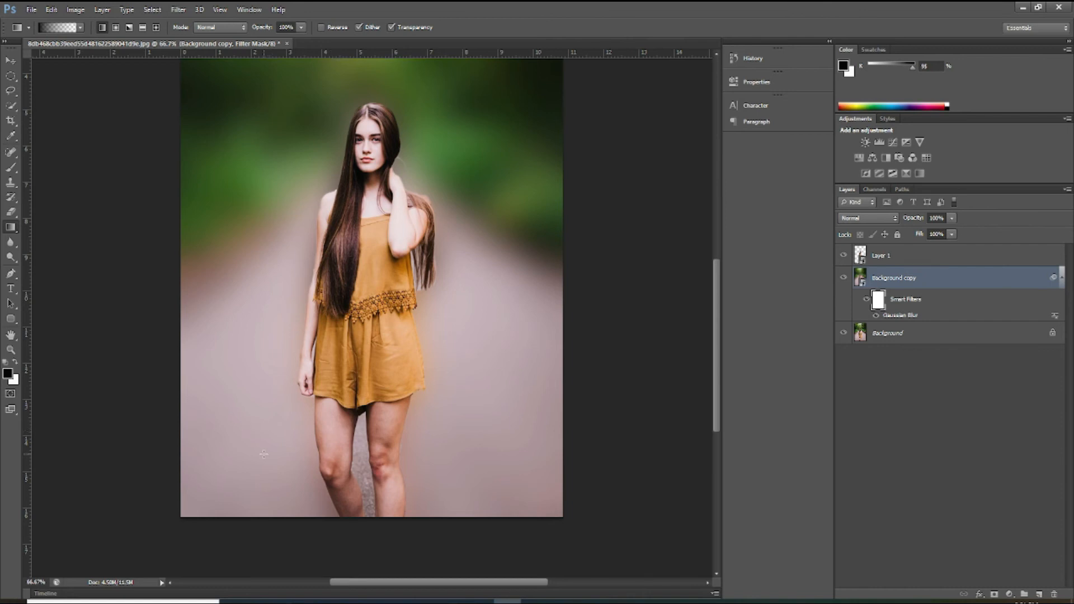
- Draw two linear gradients on the filter mask from the photo's bottom edge up to her shorts, restoring the sharp road around her legs
{"action": "key", "text": "ctrl+minus"}
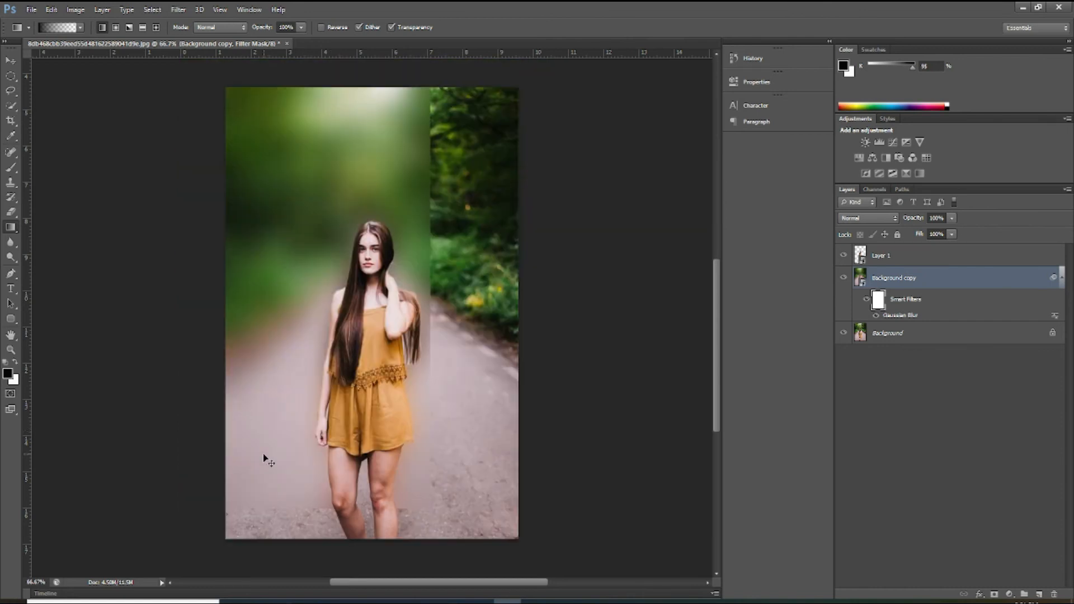
{"action": "key", "text": "ctrl+plus"}
{"action": "key", "text": "ctrl+plus"}
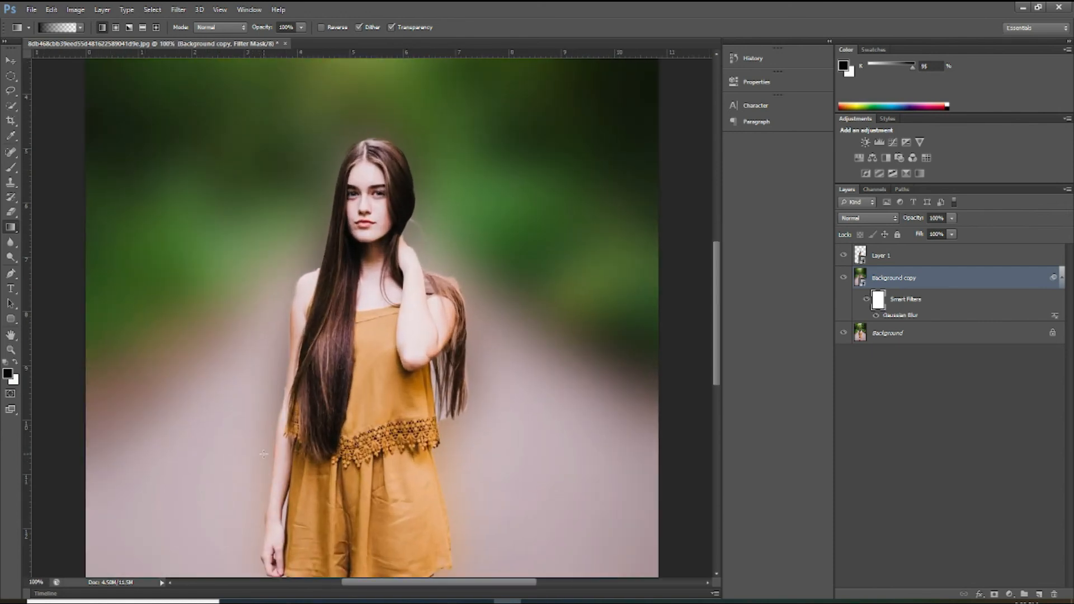
{"action": "scroll", "coordinate": [358, 508], "scroll_direction": "down", "scroll_amount": 5}
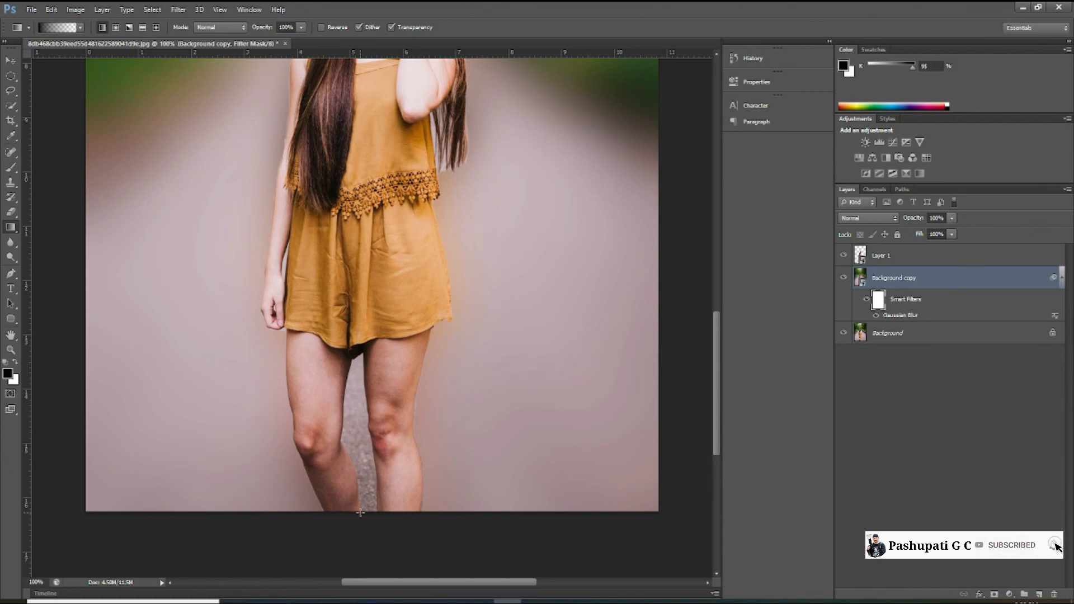
{"action": "left_click_drag", "start_coordinate": [359, 513], "coordinate": [354, 310]}
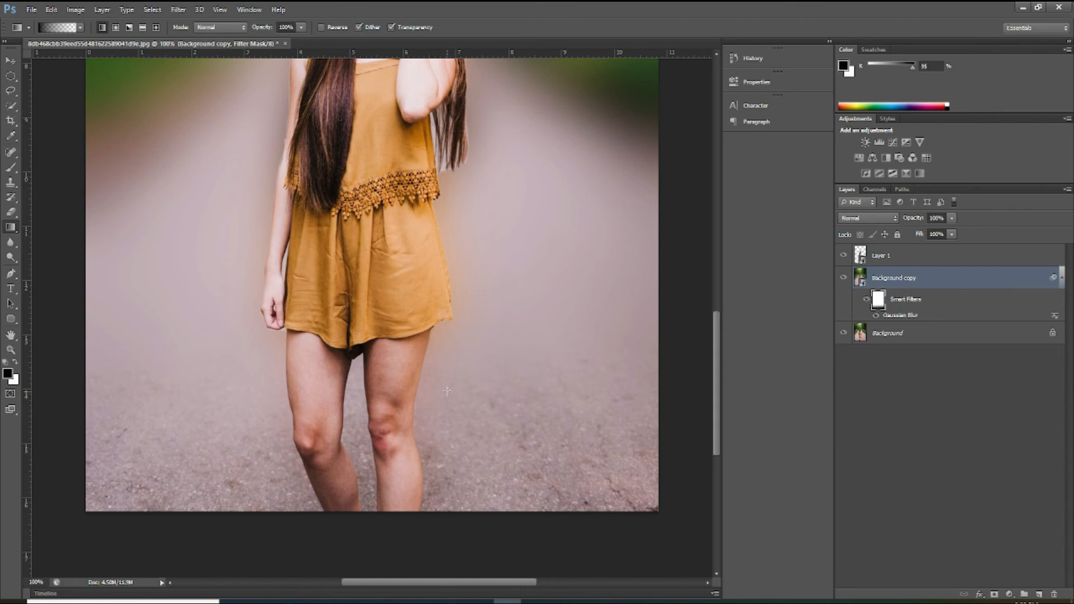
{"action": "key", "text": "ctrl+minus"}
{"action": "key", "text": "ctrl+minus"}
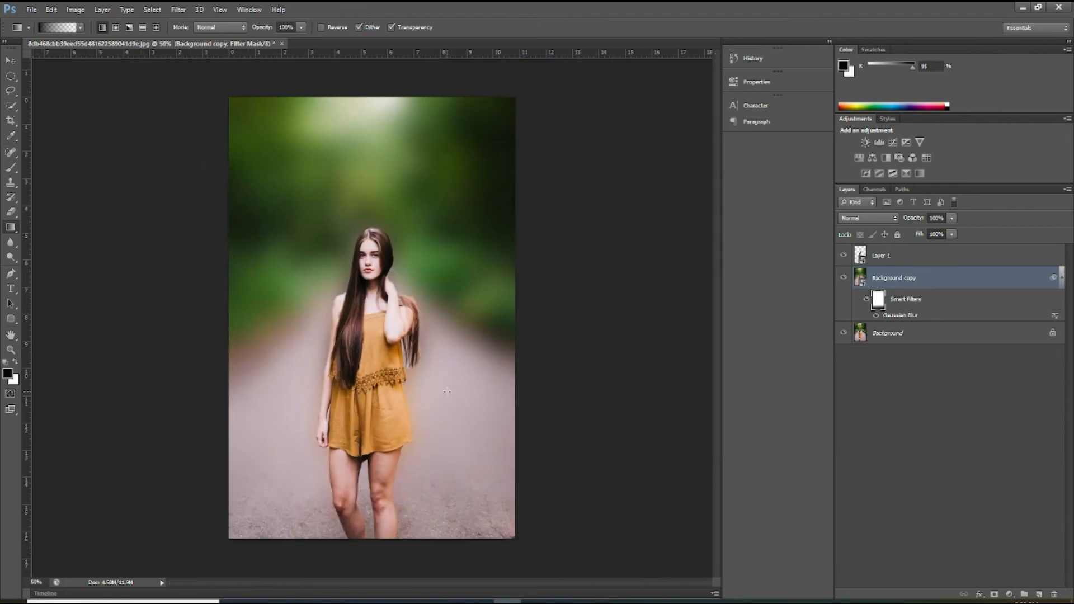
{"action": "left_click_drag", "start_coordinate": [368, 538], "coordinate": [366, 435]}
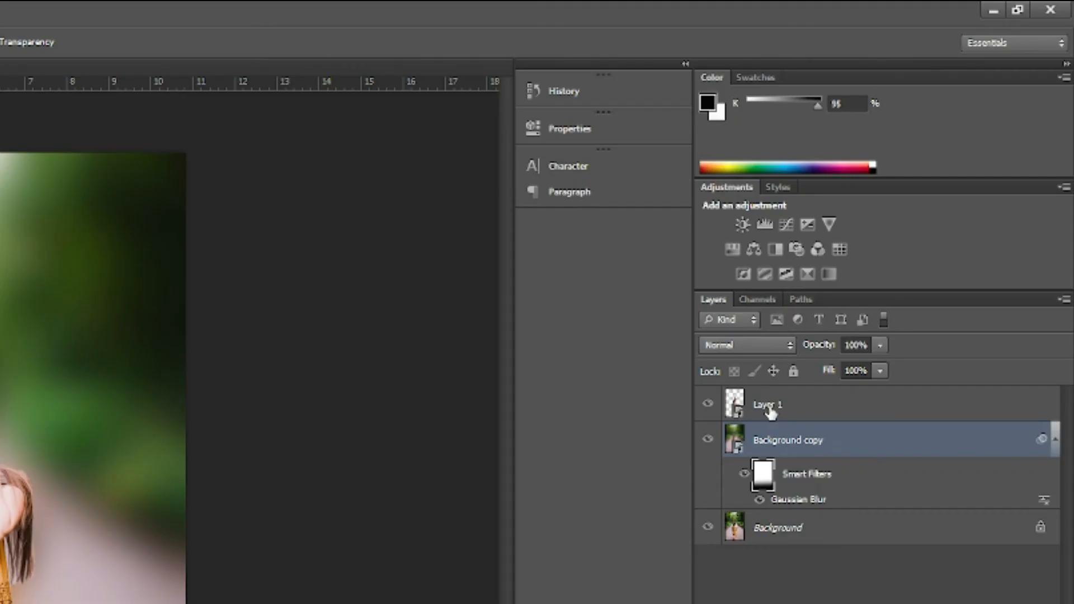
- Enlarge the woman's cutout on Layer 1 about its center to about 143.5% with Free Transform
{"action": "left_click", "coordinate": [772, 413]}
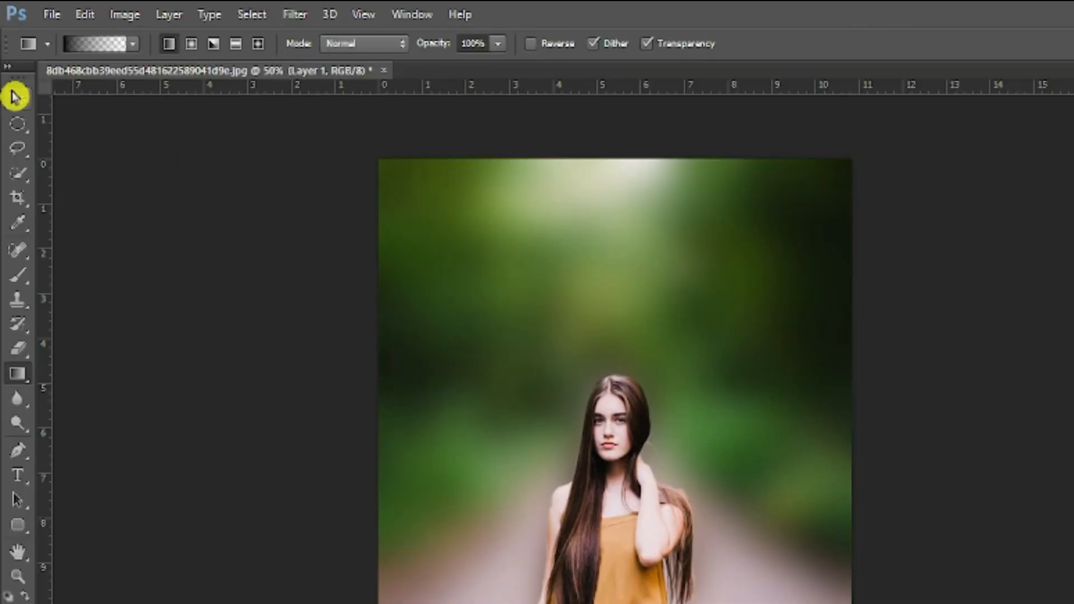
{"action": "left_click", "coordinate": [15, 99]}
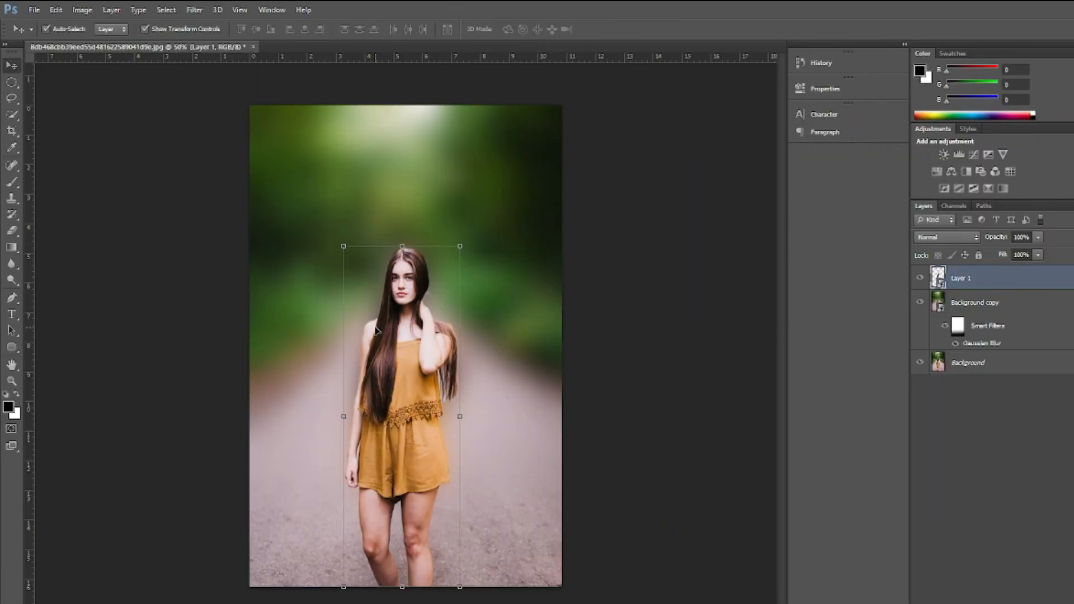
{"action": "key", "text": "ctrl+t"}
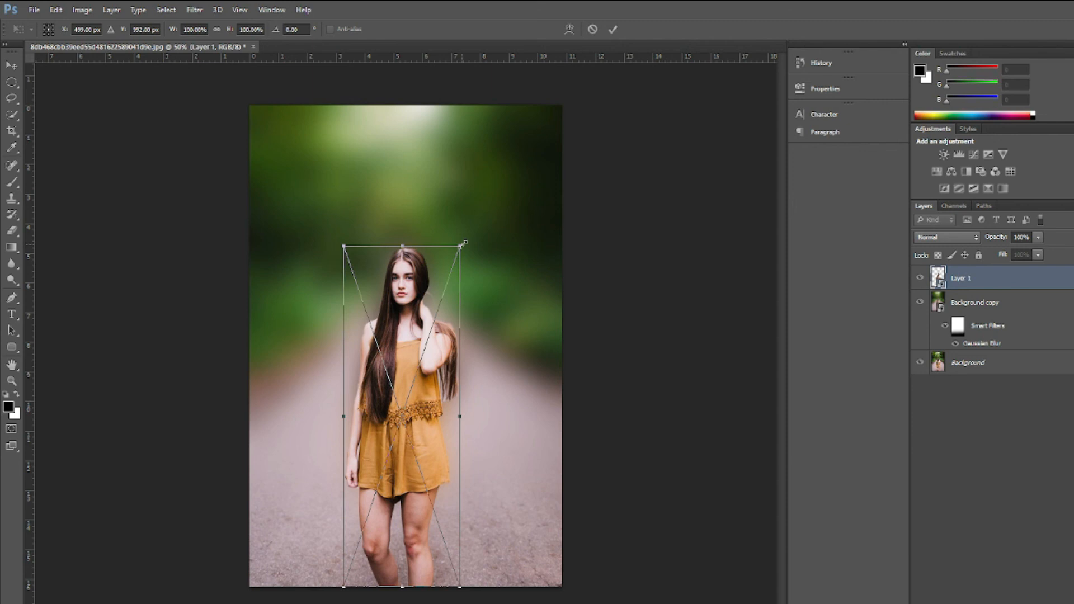
{"action": "left_click_drag", "start_coordinate": [464, 244], "coordinate": [514, 179]}
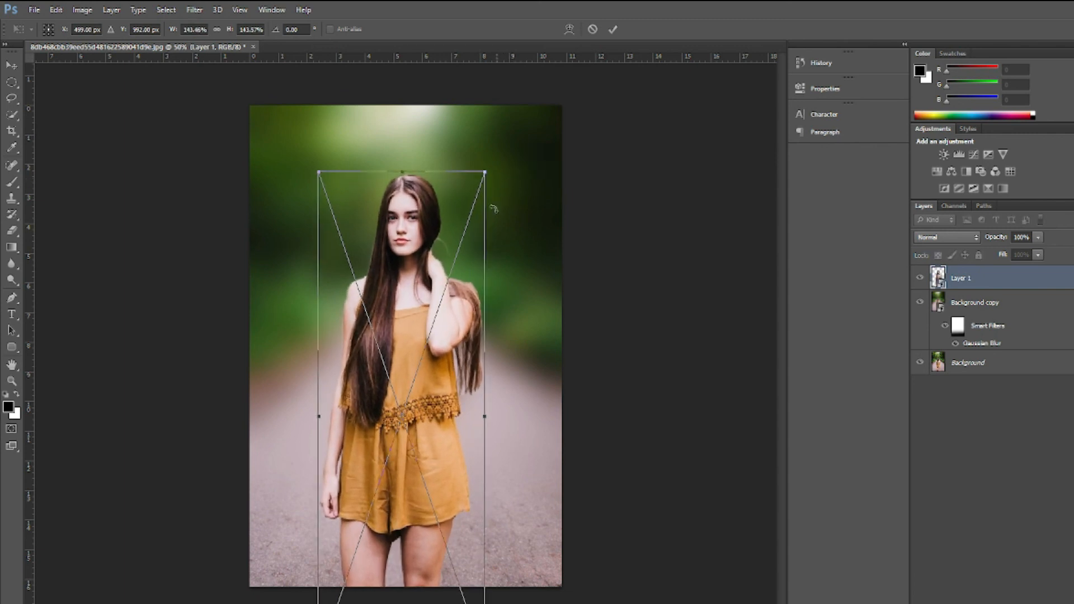
- Move the enlarged woman up to about Y 816 px, set her height to about 136.2%, and apply the transform
{"action": "left_click_drag", "start_coordinate": [400, 292], "coordinate": [400, 243]}
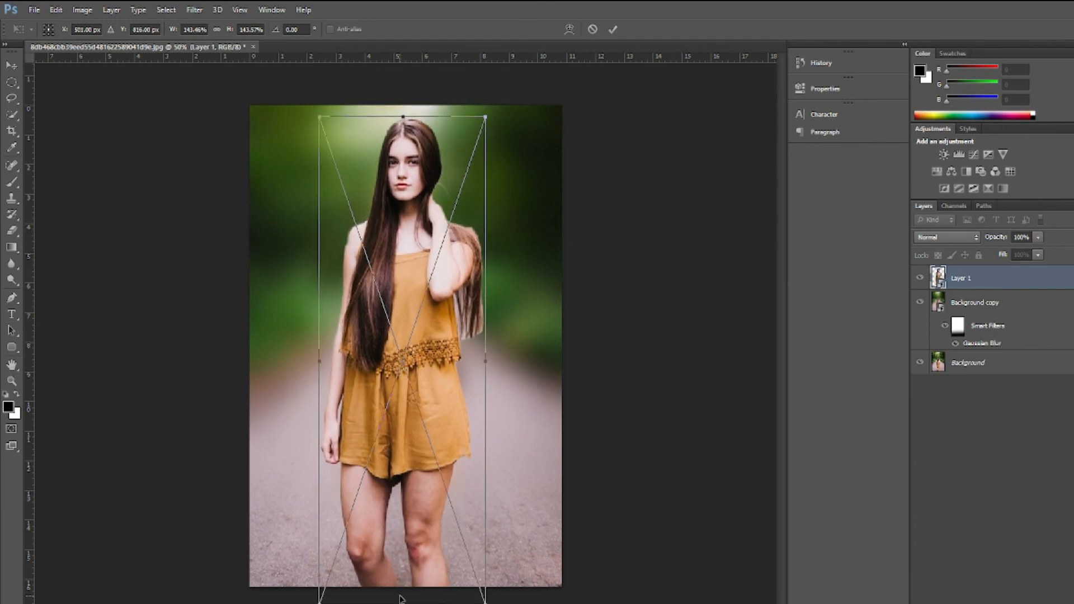
{"action": "mouse_move", "coordinate": [404, 602]}
{"action": "left_mouse_down"}
{"action": "mouse_move", "coordinate": [404, 585]}
{"action": "mouse_move", "coordinate": [404, 593]}
{"action": "left_mouse_up"}
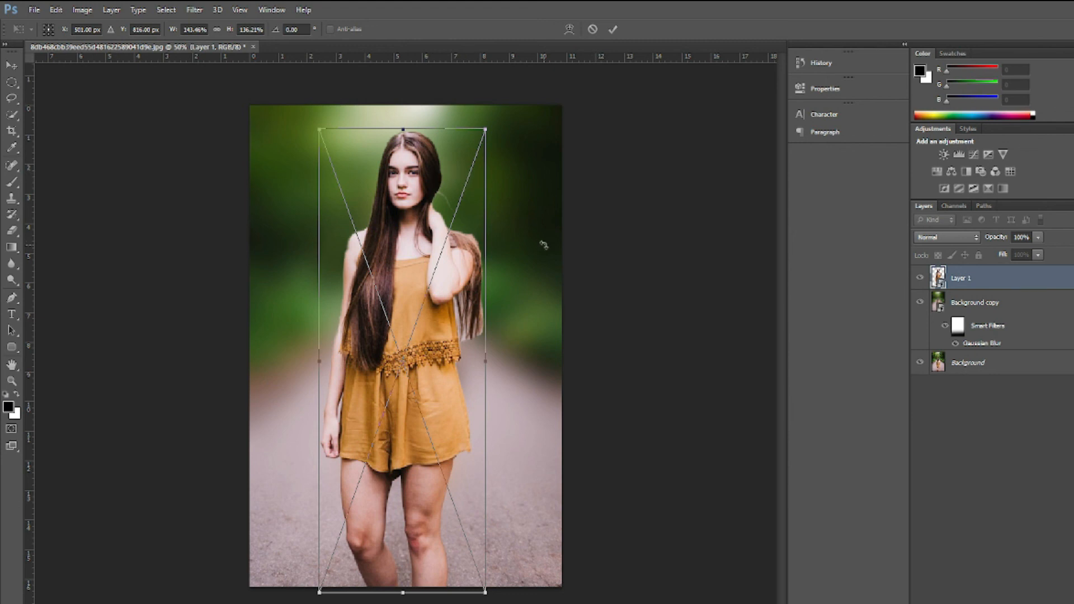
{"action": "left_click", "coordinate": [12, 65]}
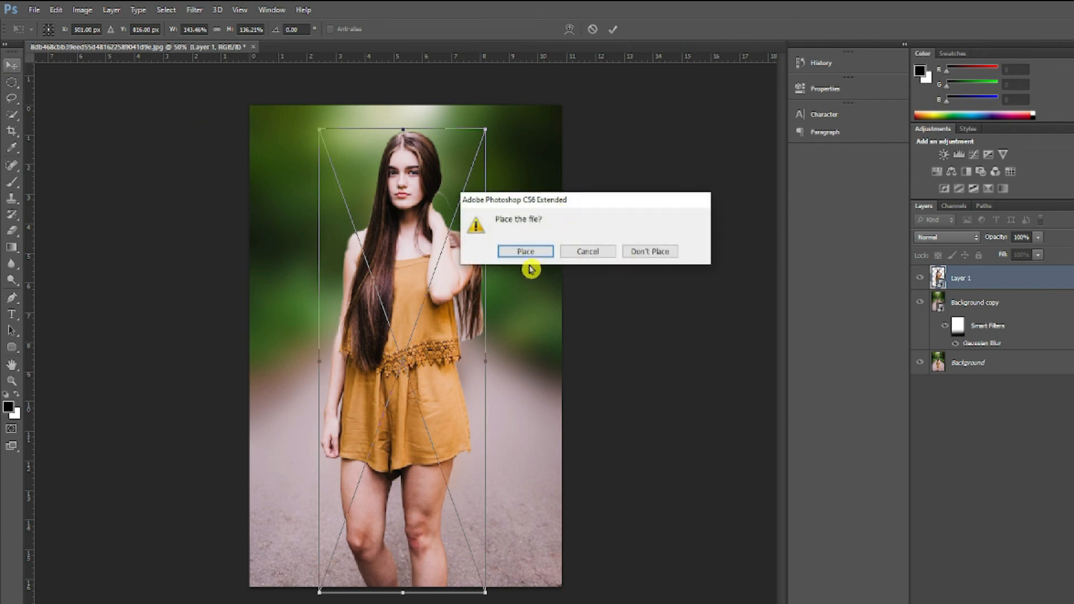
{"action": "left_click", "coordinate": [513, 250]}
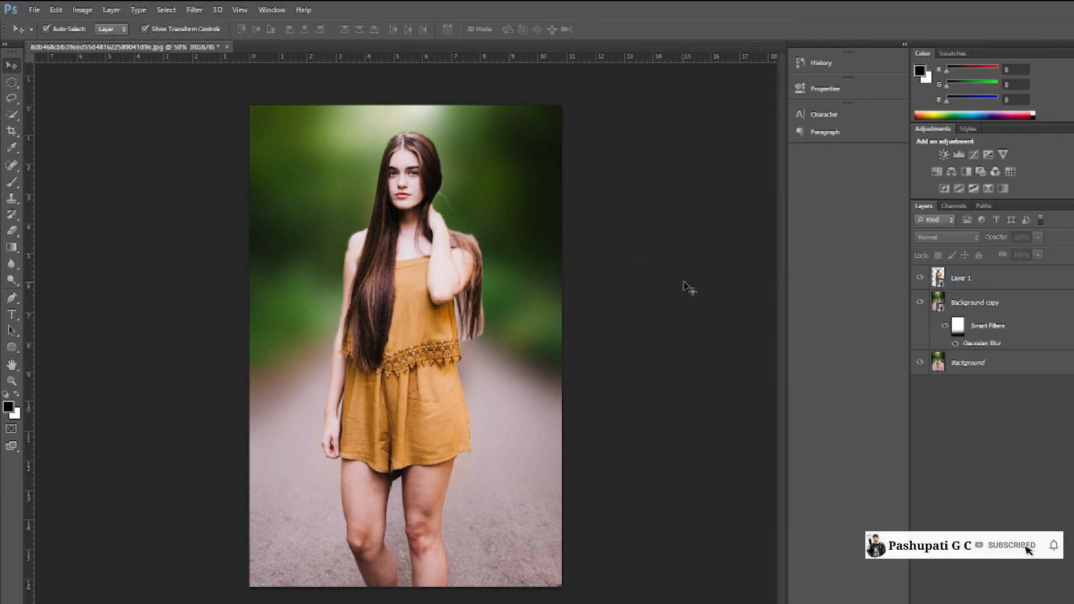
- Toggle the Background copy layer's visibility off and on to compare the sharp and blurred backgrounds, leaving the layer shown
{"action": "left_click", "coordinate": [920, 303]}
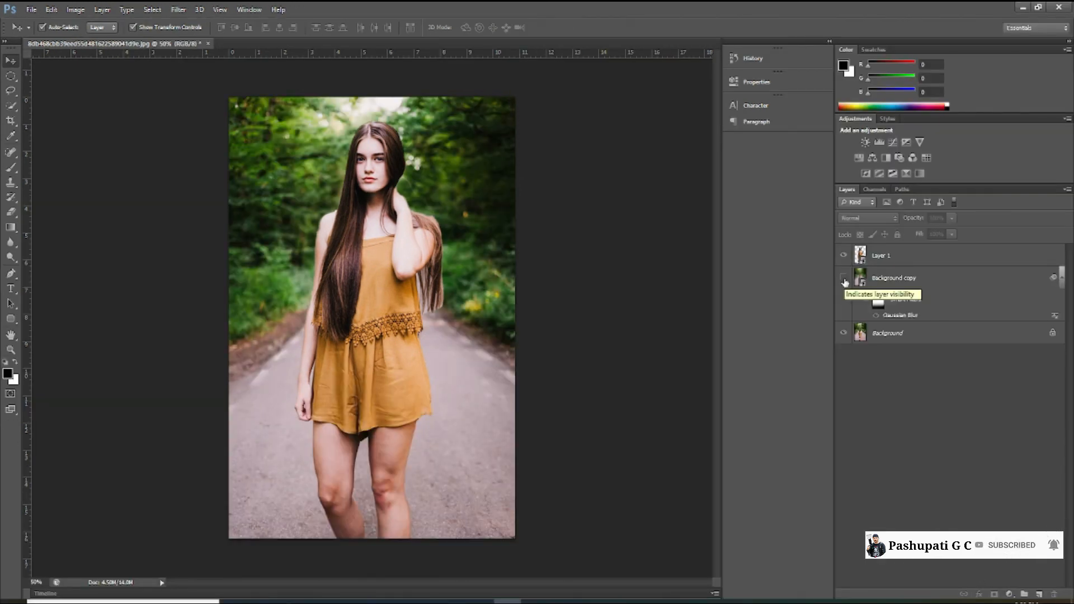
{"action": "left_click", "coordinate": [844, 278]}
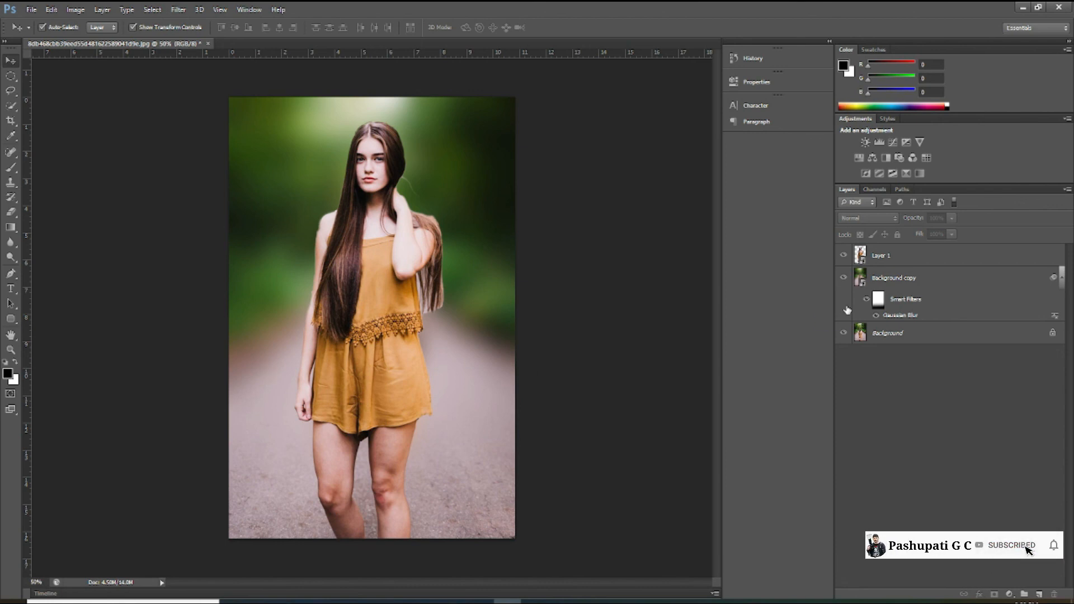
{"action": "left_click", "coordinate": [843, 279]}
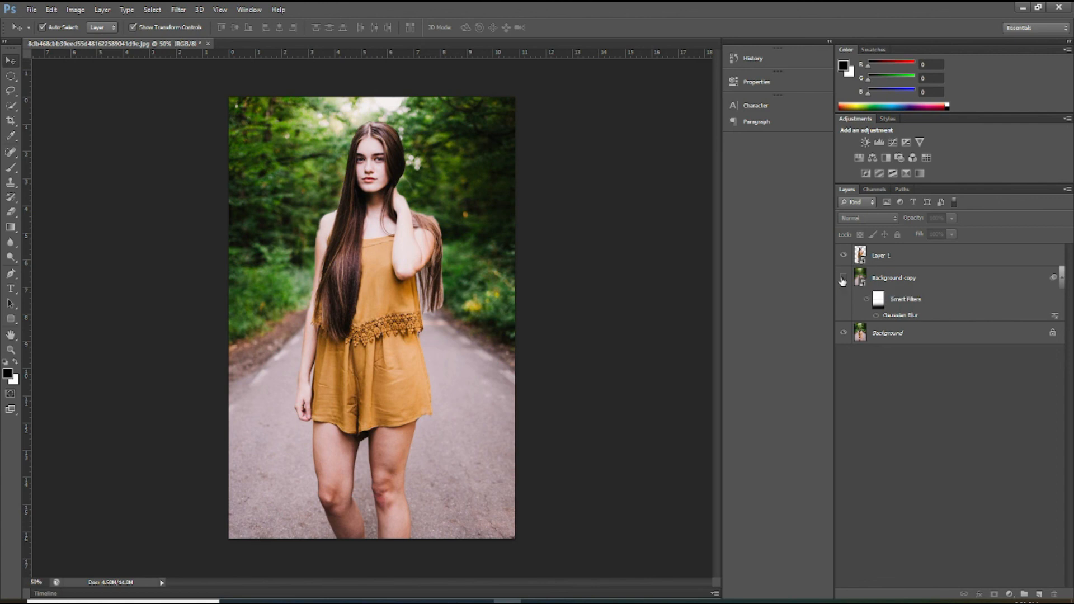
{"action": "left_click", "coordinate": [843, 279]}
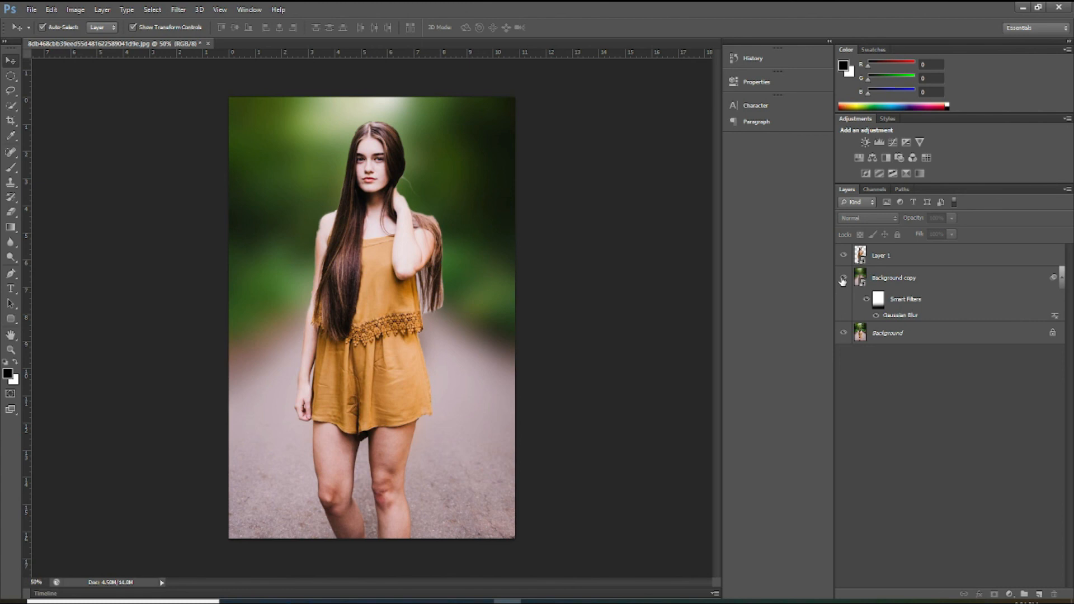
{"action": "left_click", "coordinate": [843, 279]}
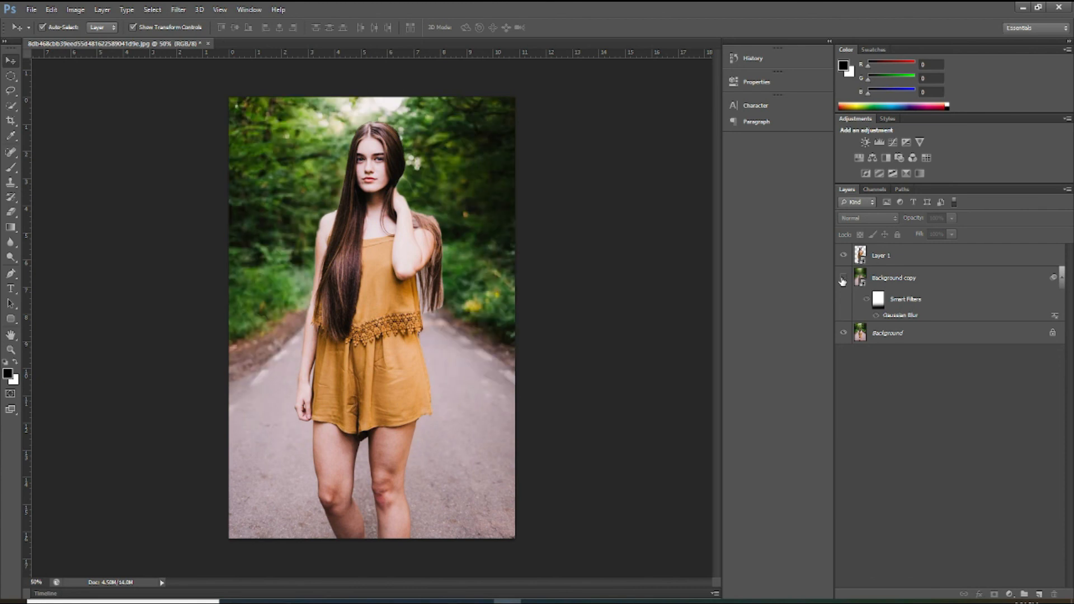
{"action": "left_click", "coordinate": [843, 279]}
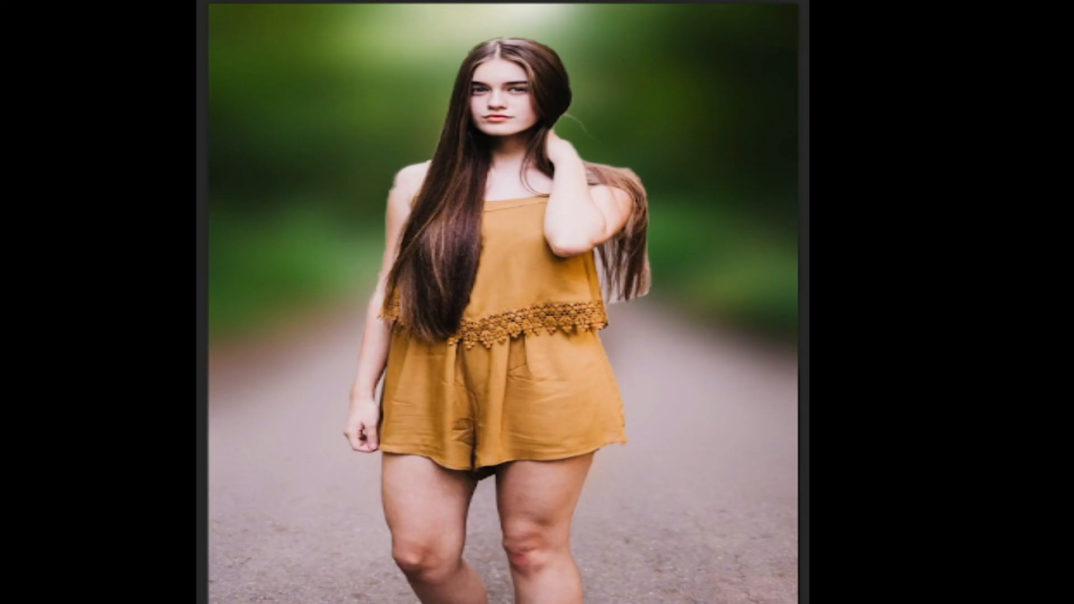